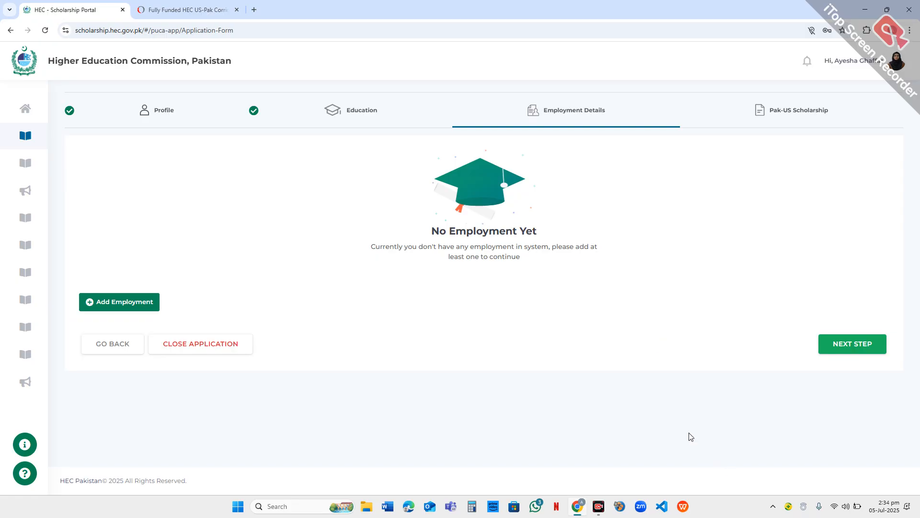
- Search the web for "HEC" in a new browser tab
{"action": "left_click", "coordinate": [254, 10]}
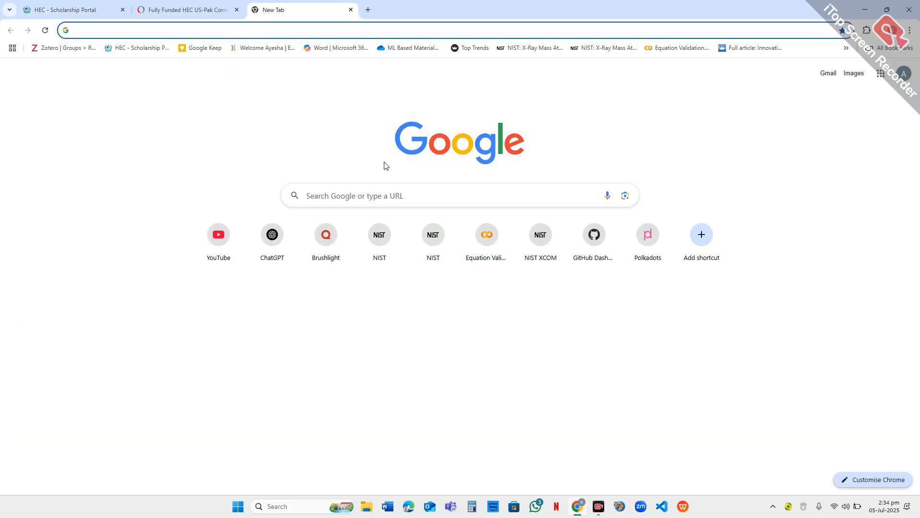
{"action": "type", "text": "HEC"}
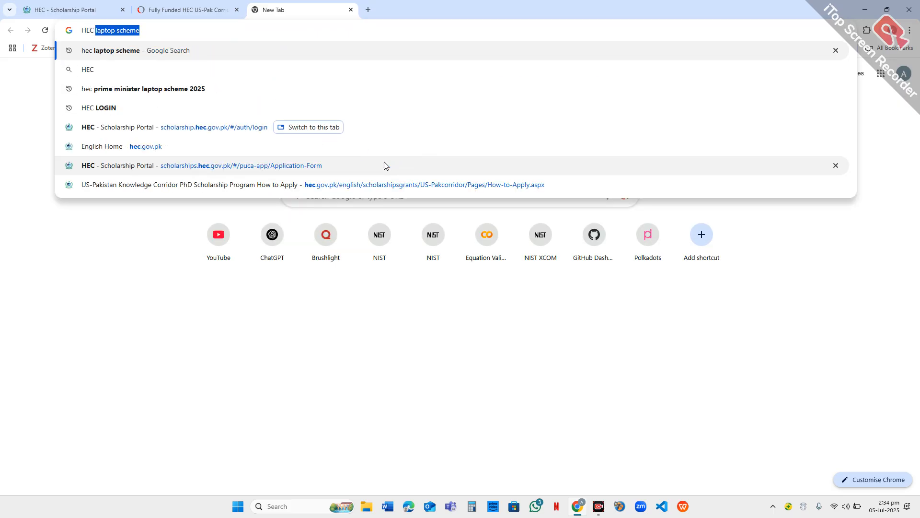
{"action": "type", "text": " S"}
{"action": "key", "text": "BackSpace"}
{"action": "key", "text": "BackSpace"}
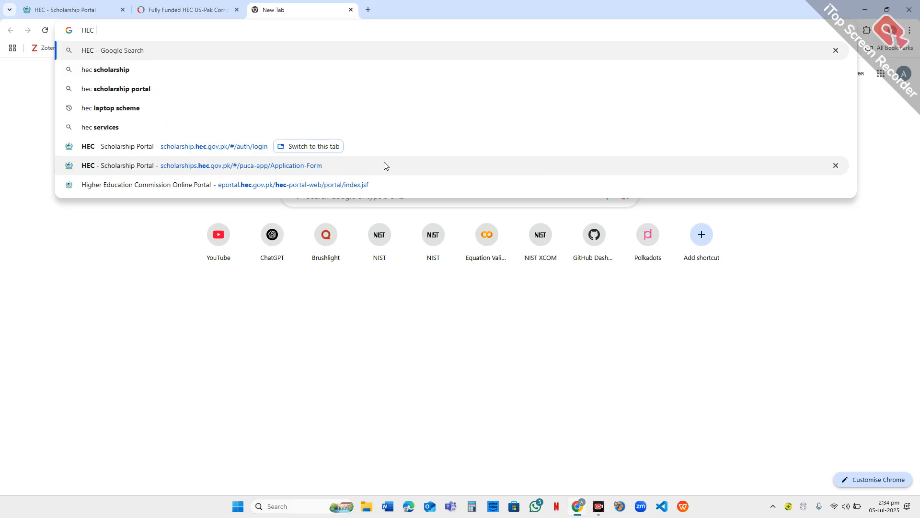
{"action": "key", "text": "Return"}
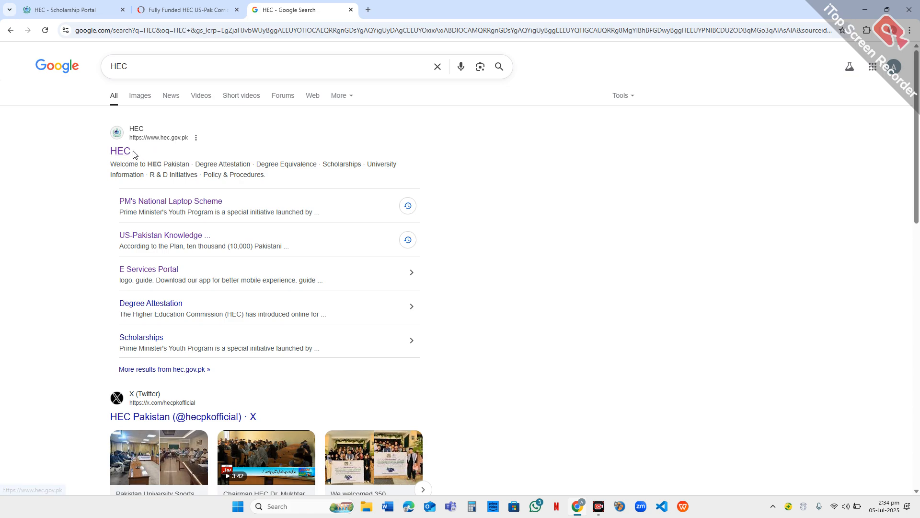
- Refine the web search to "hec scholarship portal" and open the HEC - Scholarship Portal site
{"action": "left_click", "coordinate": [270, 60]}
{"action": "type", "text": "scho"}
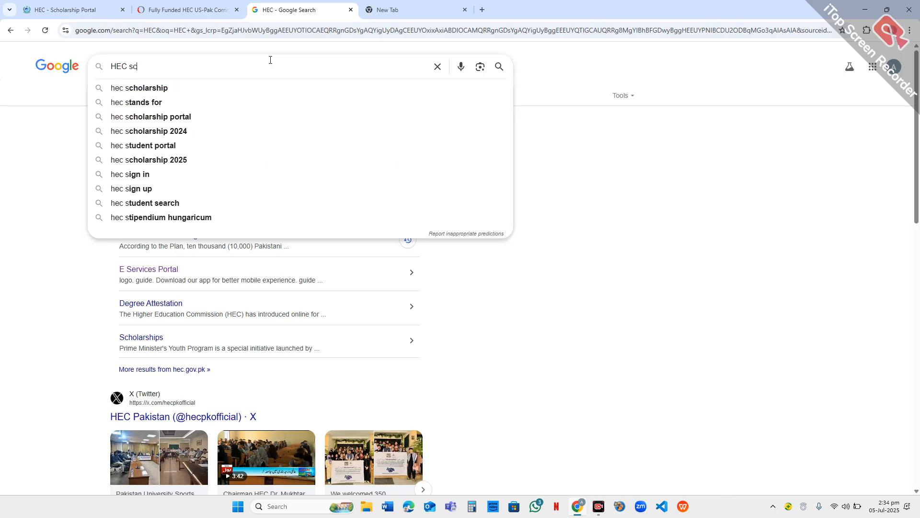
{"action": "key", "text": "Down"}
{"action": "key", "text": "Down"}
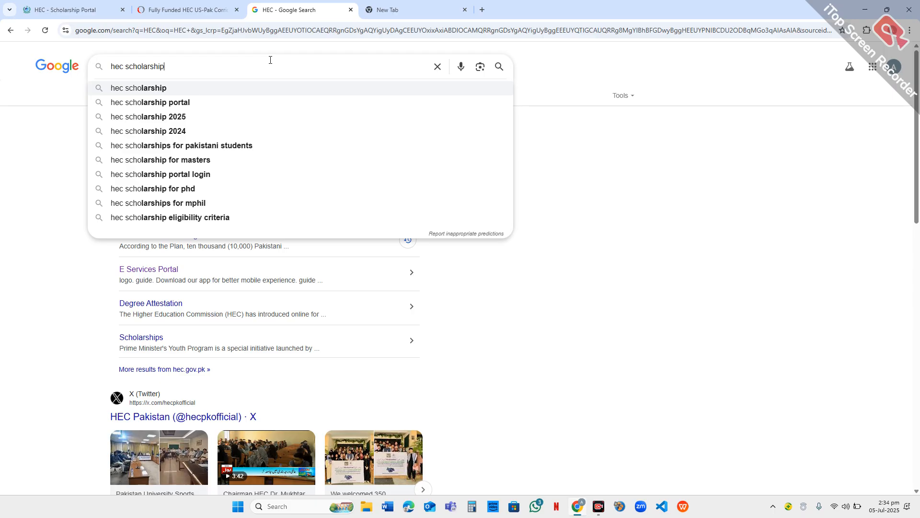
{"action": "key", "text": "Return"}
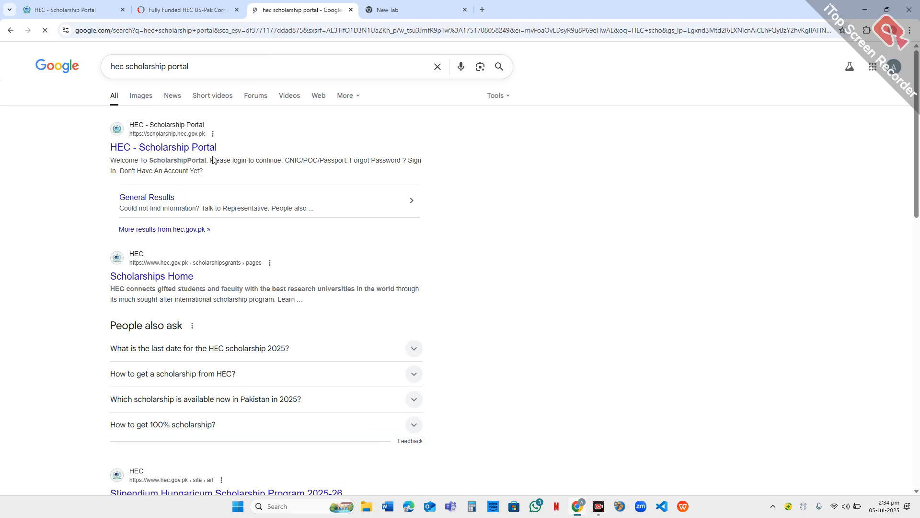
{"action": "left_click", "coordinate": [219, 150]}
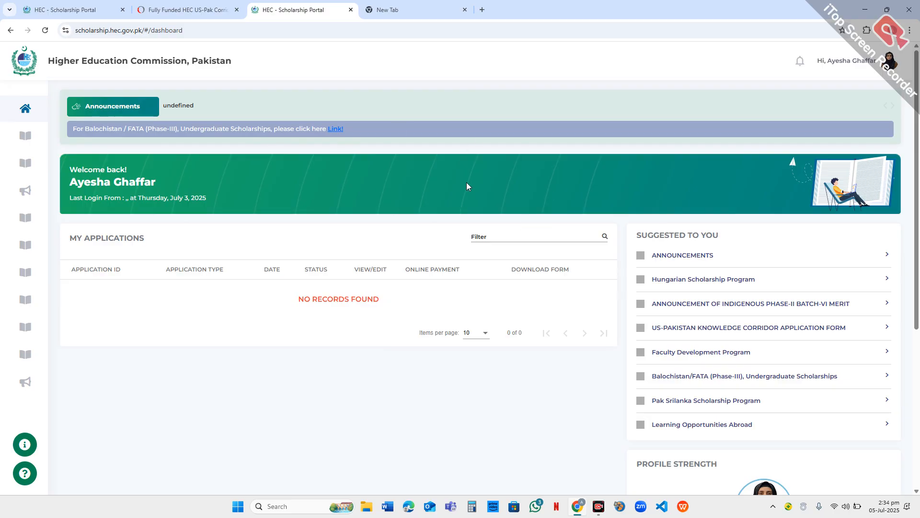
- Sign out of the scholarship portal and open the sign-up form for a new account
{"action": "left_click", "coordinate": [877, 70]}
{"action": "left_click", "coordinate": [807, 178]}
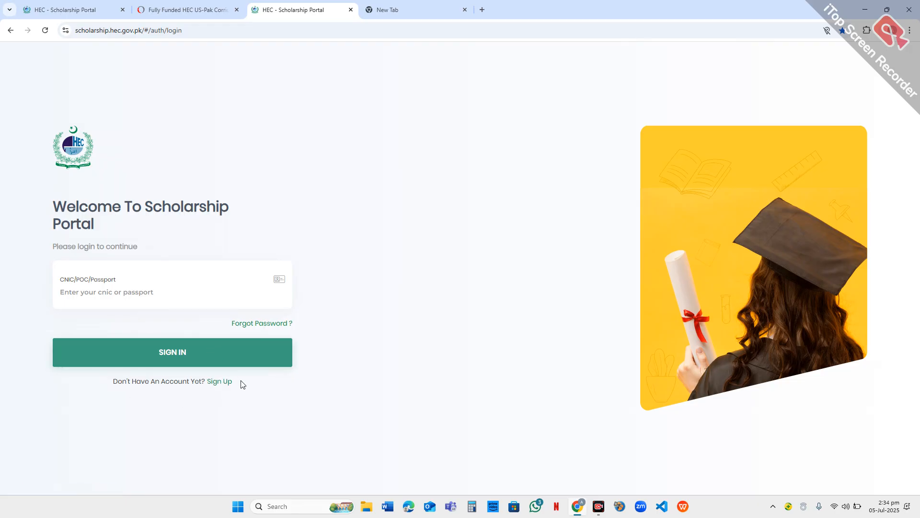
{"action": "left_click", "coordinate": [182, 290]}
{"action": "left_click", "coordinate": [224, 382]}
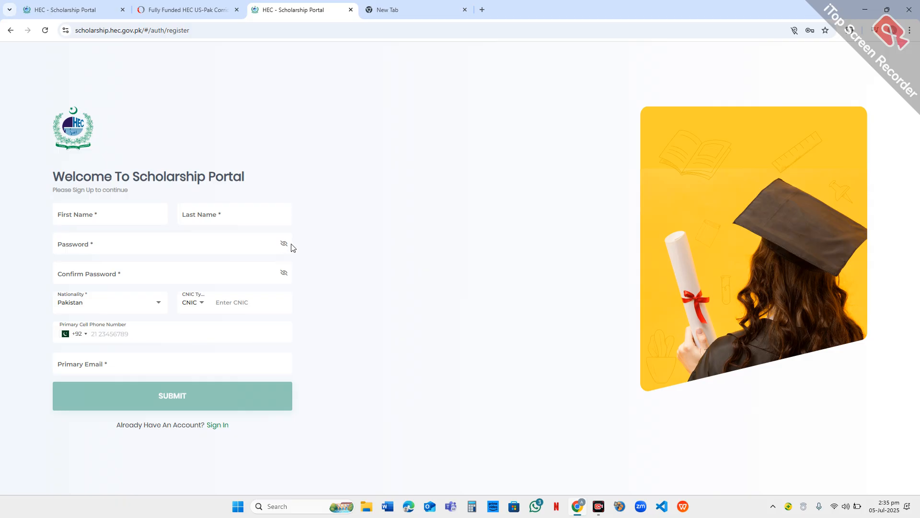
- Leave the sign-up form and close the extra browser tabs, returning to the employment details of the application
{"action": "left_click", "coordinate": [11, 31]}
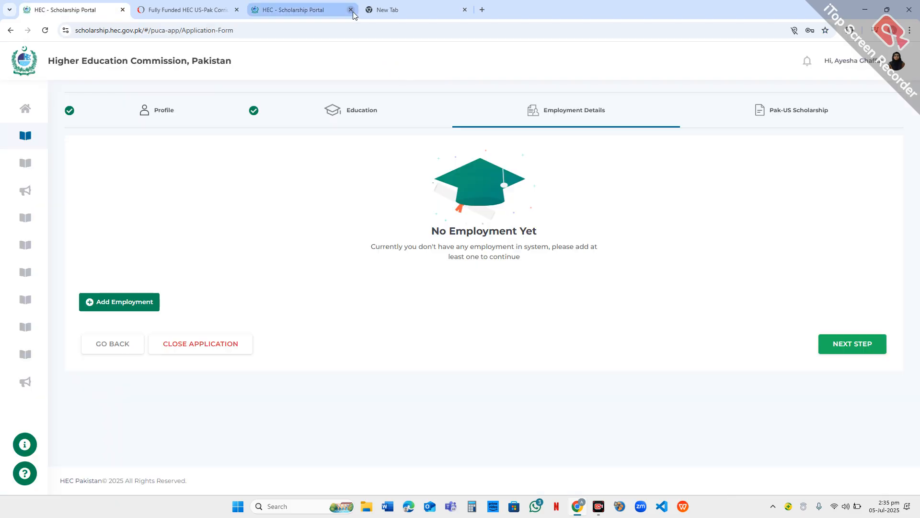
{"action": "left_click", "coordinate": [353, 12]}
{"action": "left_click", "coordinate": [351, 10]}
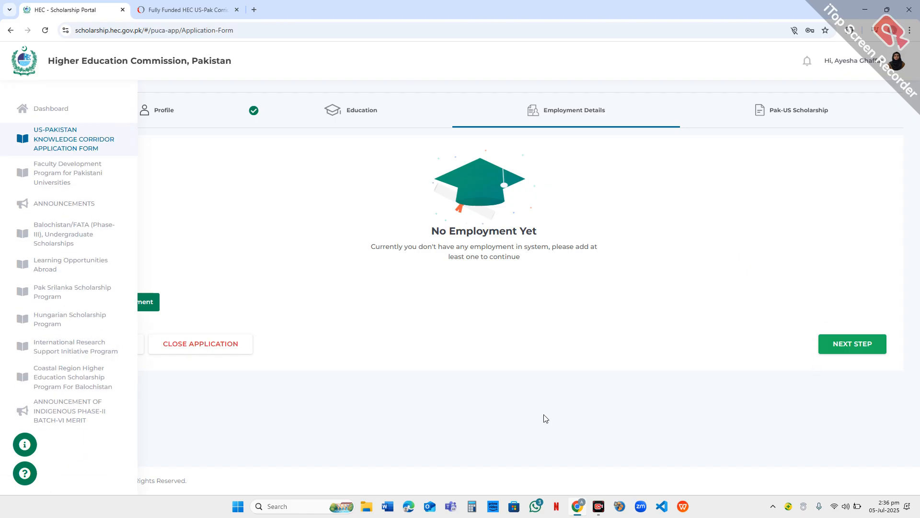
- Go to the portal dashboard and open the US-Pakistan Knowledge Corridor Application Form from the suggested programs
{"action": "mouse_move", "coordinate": [10, 191]}
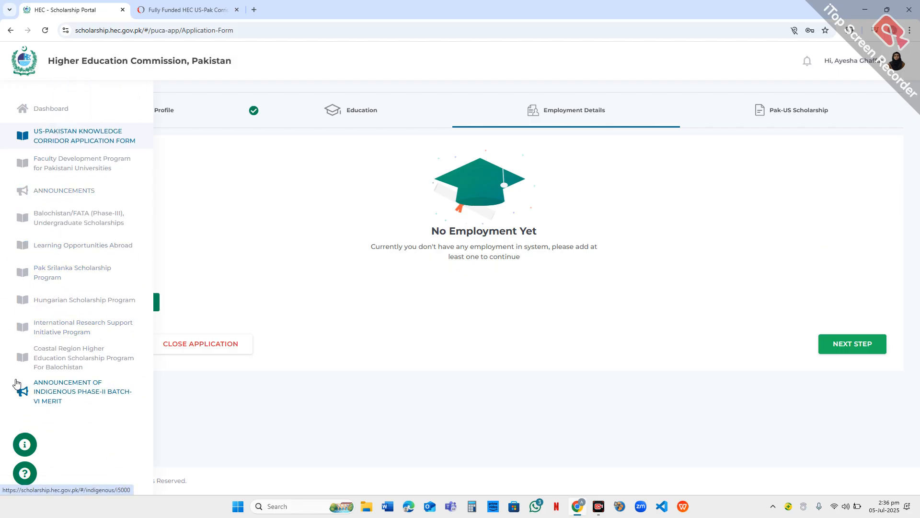
{"action": "left_click", "coordinate": [18, 117]}
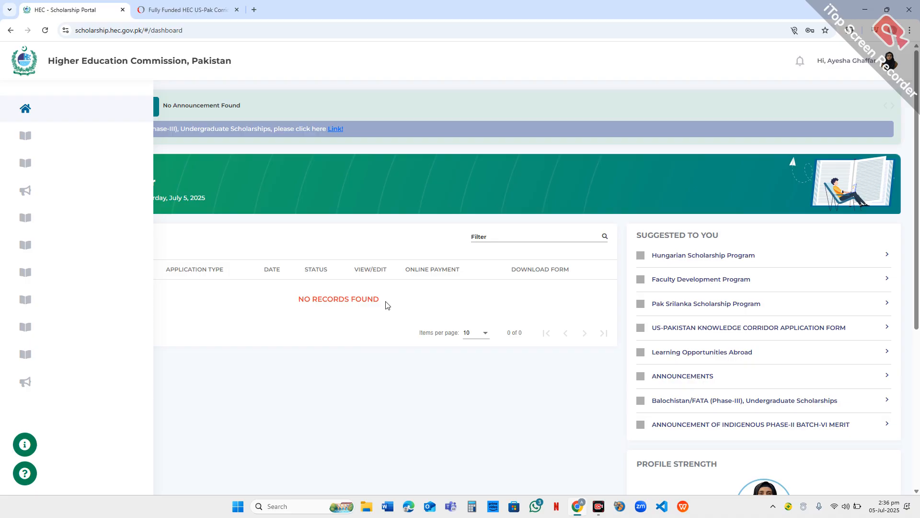
{"action": "scroll", "coordinate": [407, 300], "scroll_direction": "down", "scroll_amount": 4}
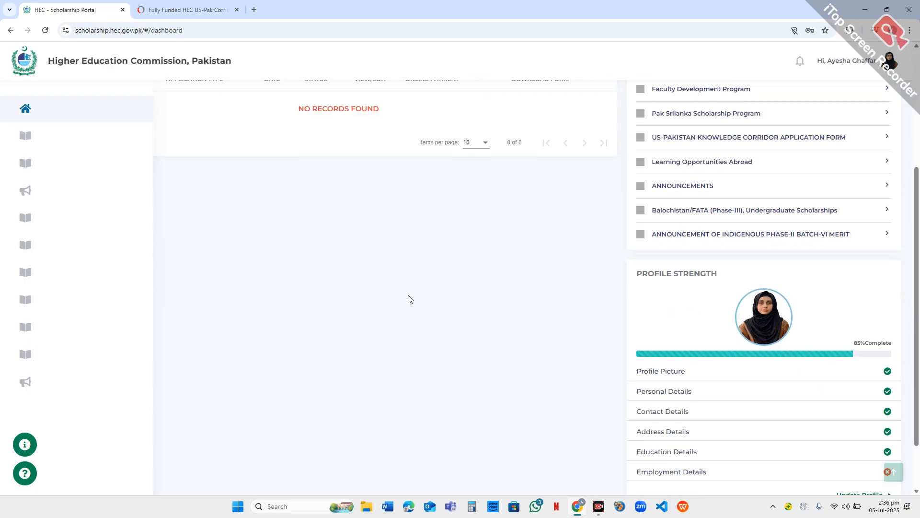
{"action": "scroll", "coordinate": [409, 300], "scroll_direction": "up", "scroll_amount": 4}
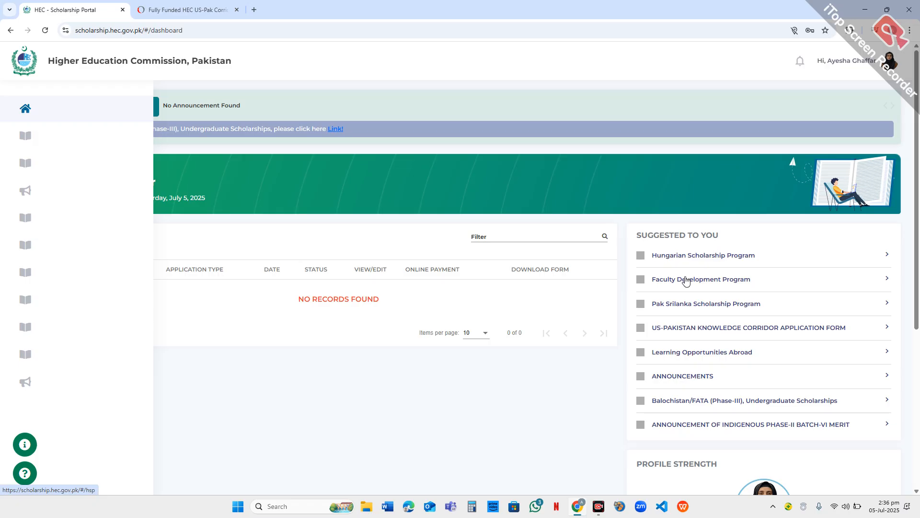
{"action": "left_click", "coordinate": [700, 328]}
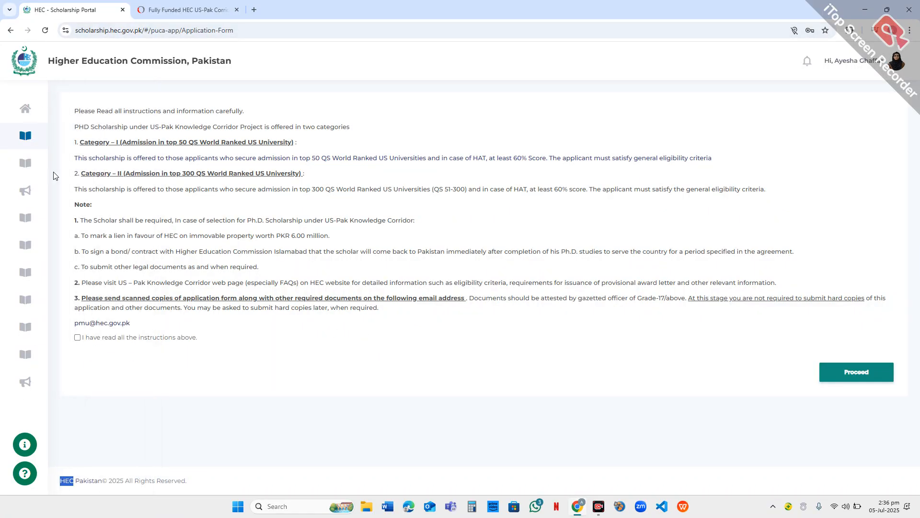
- Confirm that the scholarship instructions have been read, and proceed through the Profile section to the Education section
{"action": "left_click", "coordinate": [77, 337]}
{"action": "left_click", "coordinate": [871, 380]}
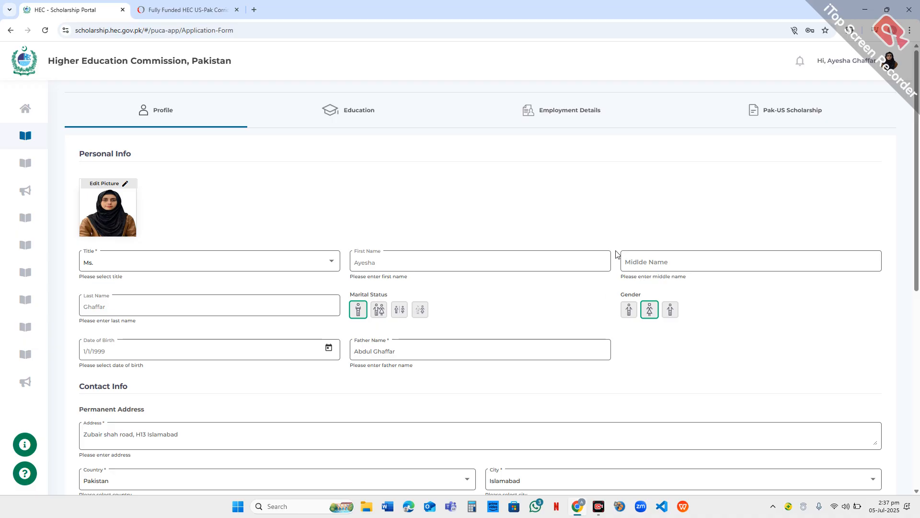
{"action": "scroll", "coordinate": [596, 254], "scroll_direction": "down", "scroll_amount": 8}
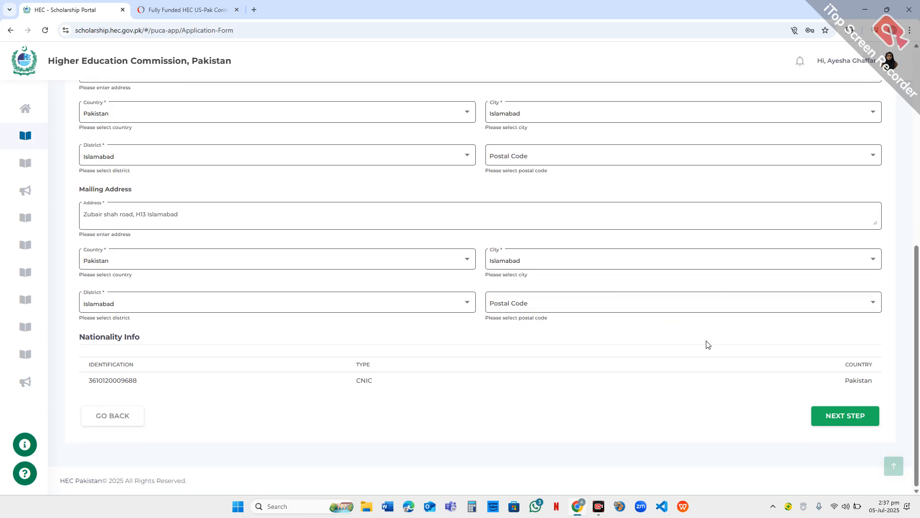
{"action": "left_click", "coordinate": [823, 420]}
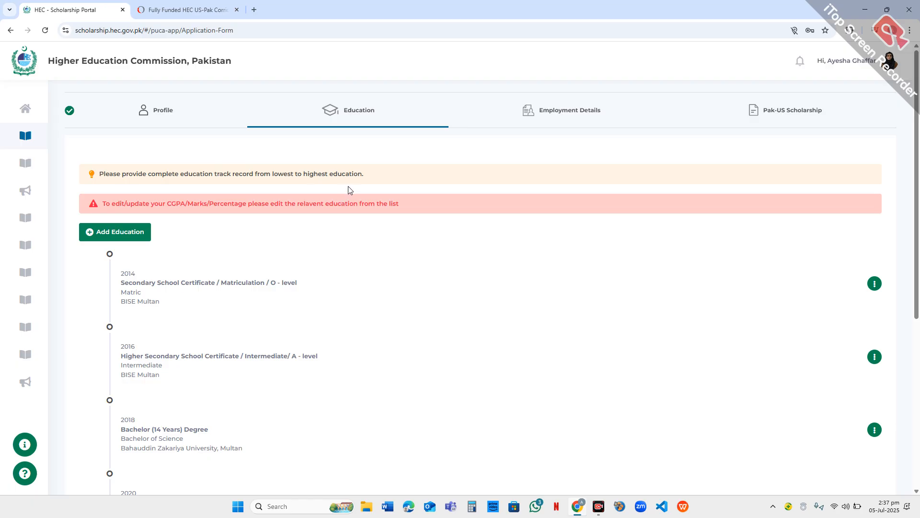
- Start a new education record and review the available qualification levels without choosing one
{"action": "scroll", "coordinate": [345, 194], "scroll_direction": "down", "scroll_amount": 5}
{"action": "scroll", "coordinate": [348, 191], "scroll_direction": "up", "scroll_amount": 4}
{"action": "scroll", "coordinate": [348, 191], "scroll_direction": "up", "scroll_amount": 1}
{"action": "left_click", "coordinate": [123, 239]}
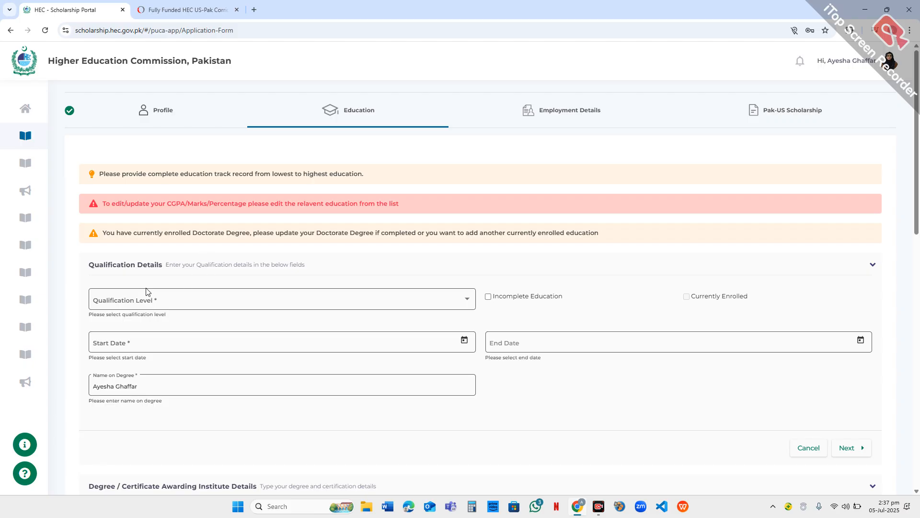
{"action": "left_click", "coordinate": [358, 305]}
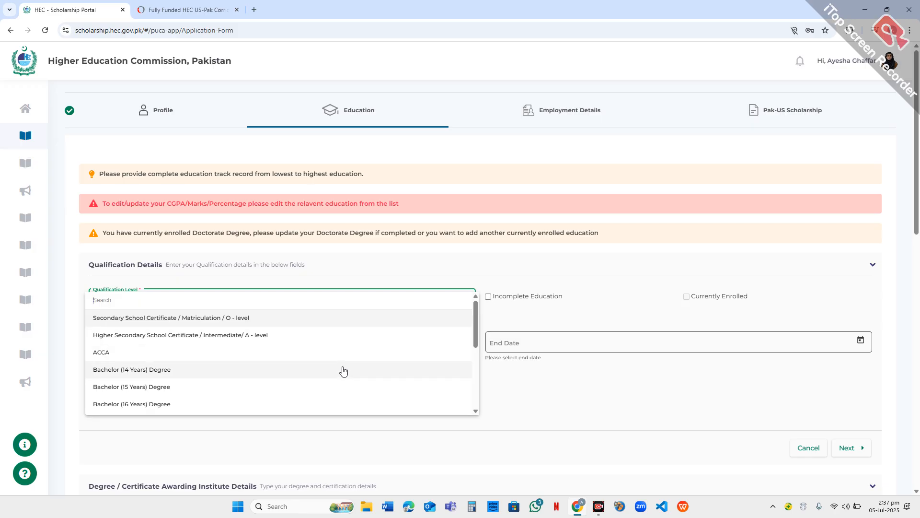
{"action": "scroll", "coordinate": [352, 384], "scroll_direction": "down", "scroll_amount": 2}
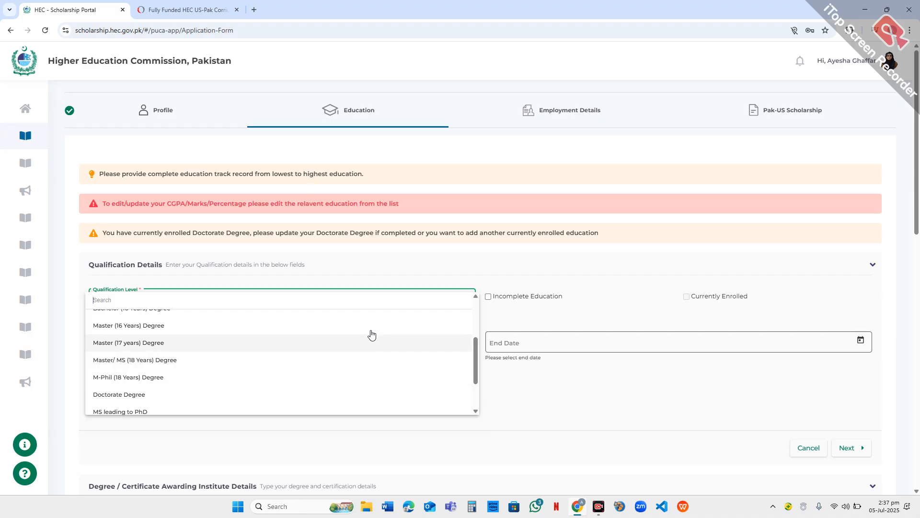
{"action": "left_click", "coordinate": [454, 263]}
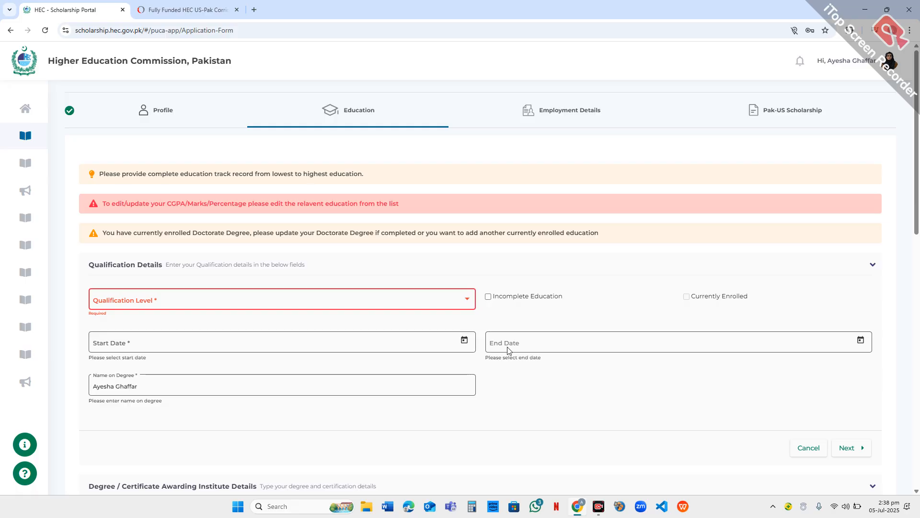
- Review the blank qualification and awarding institute sections of the new education record, advancing to Degree/Certificate Details
{"action": "scroll", "coordinate": [407, 379], "scroll_direction": "down", "scroll_amount": 5}
{"action": "scroll", "coordinate": [408, 373], "scroll_direction": "down", "scroll_amount": 2}
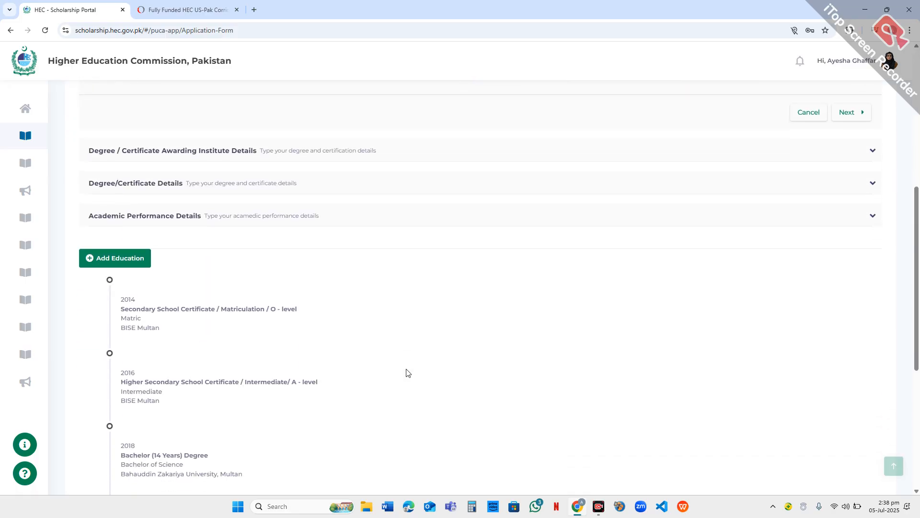
{"action": "scroll", "coordinate": [410, 360], "scroll_direction": "up", "scroll_amount": 2}
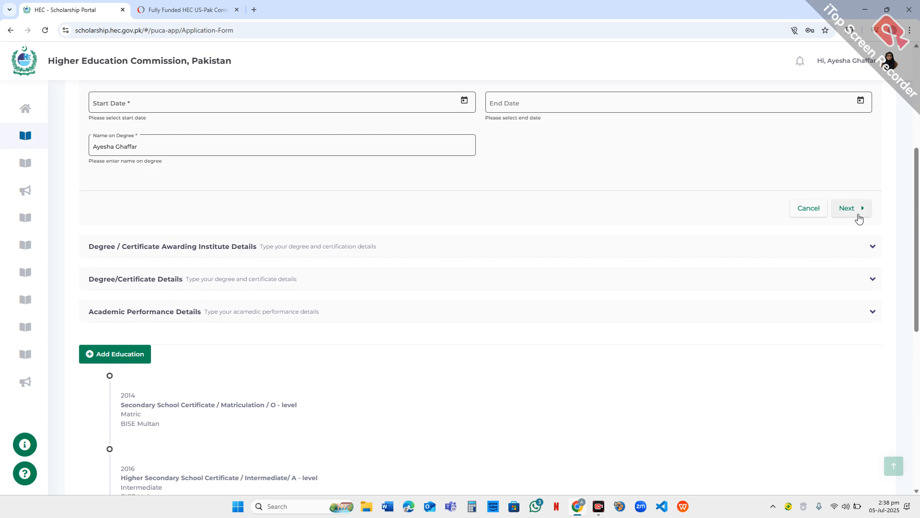
{"action": "left_click", "coordinate": [858, 213]}
{"action": "scroll", "coordinate": [789, 211], "scroll_direction": "up", "scroll_amount": 5}
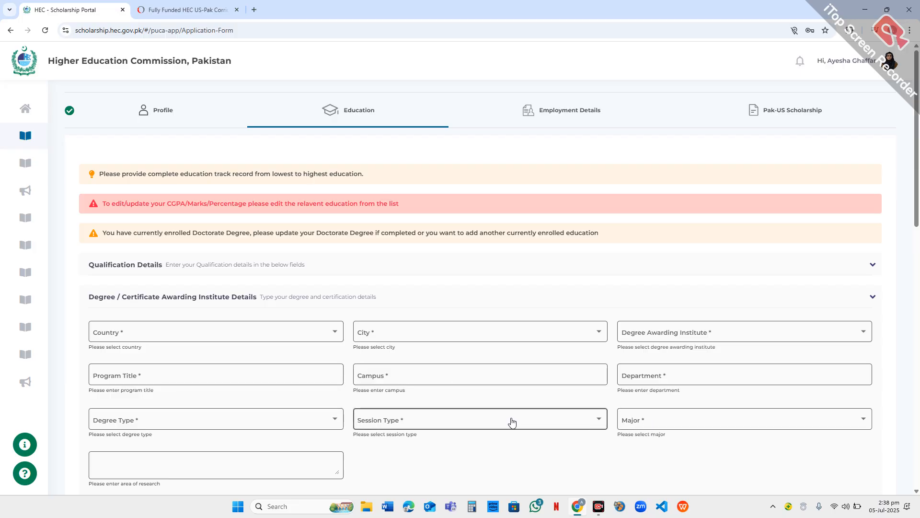
{"action": "scroll", "coordinate": [461, 386], "scroll_direction": "down", "scroll_amount": 3}
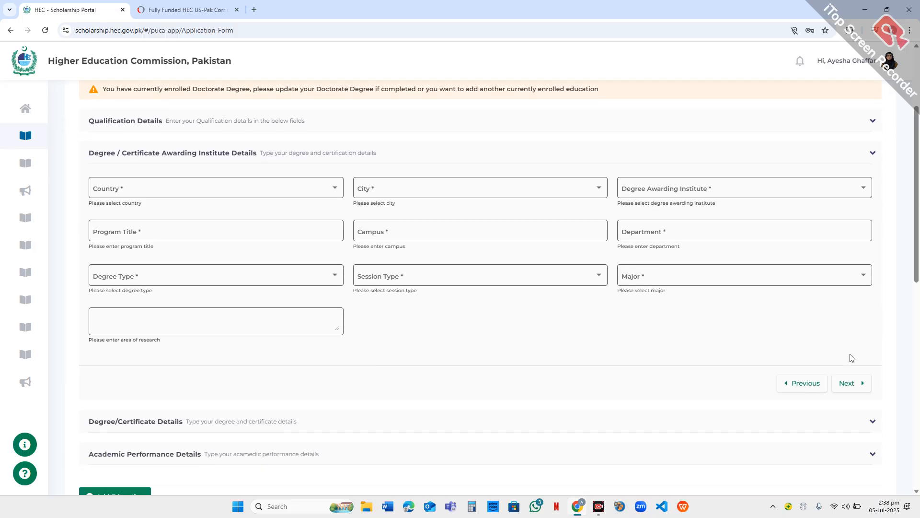
{"action": "left_click", "coordinate": [847, 389]}
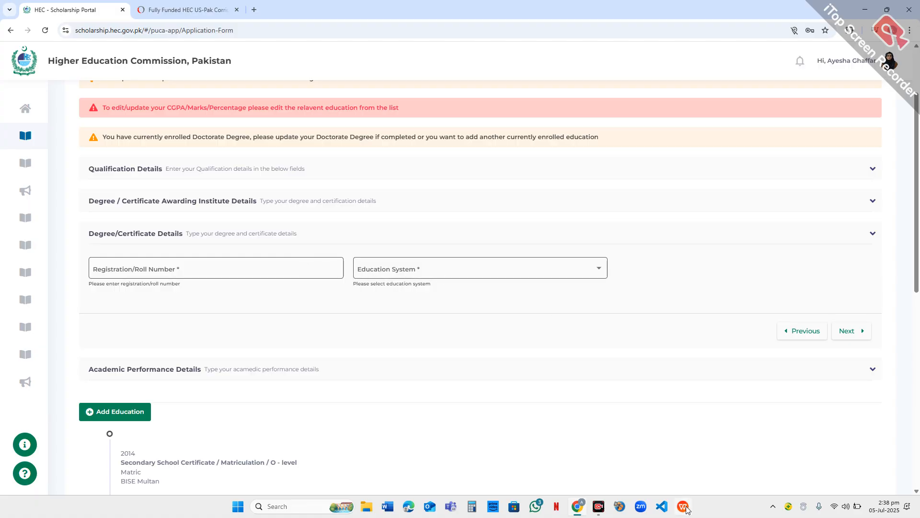
- Check the Education System field, advance to Academic Performance Details and review the grading system options without choosing one
{"action": "left_click", "coordinate": [532, 265]}
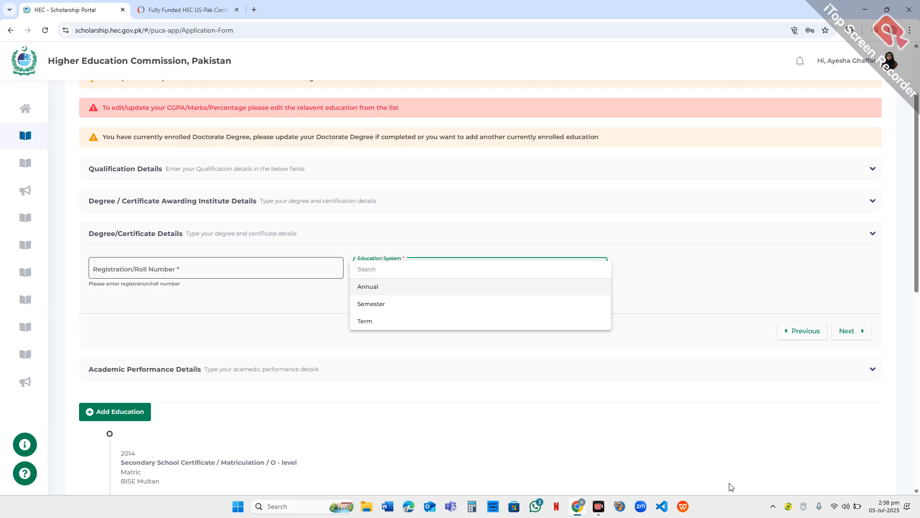
{"action": "left_click", "coordinate": [843, 333]}
{"action": "left_click", "coordinate": [843, 331]}
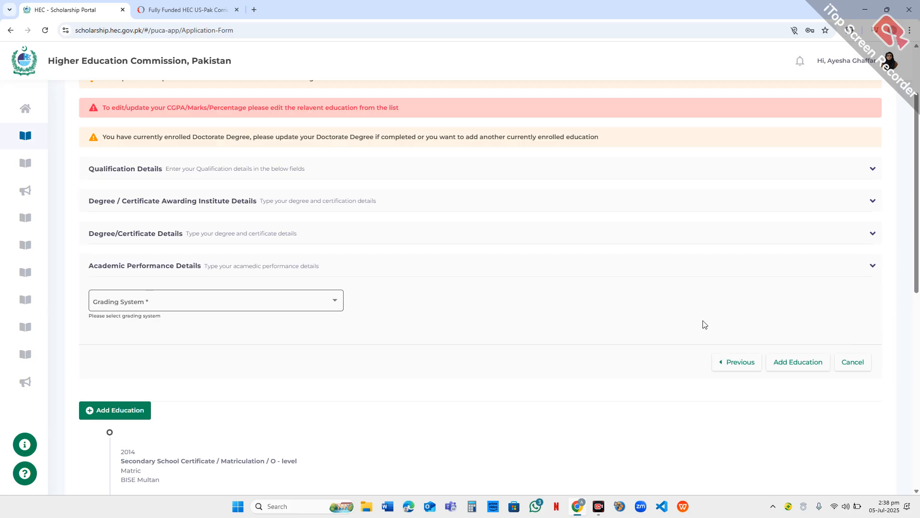
{"action": "left_click", "coordinate": [311, 300]}
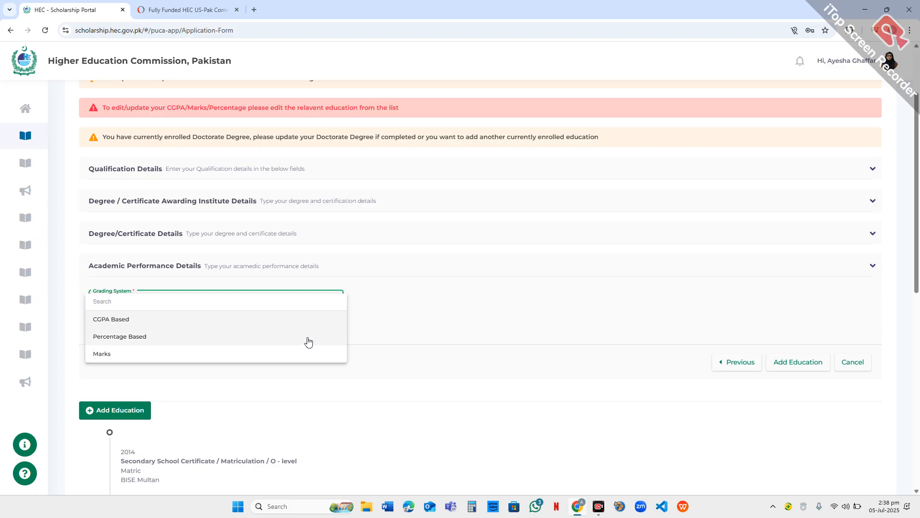
{"action": "left_click", "coordinate": [423, 344]}
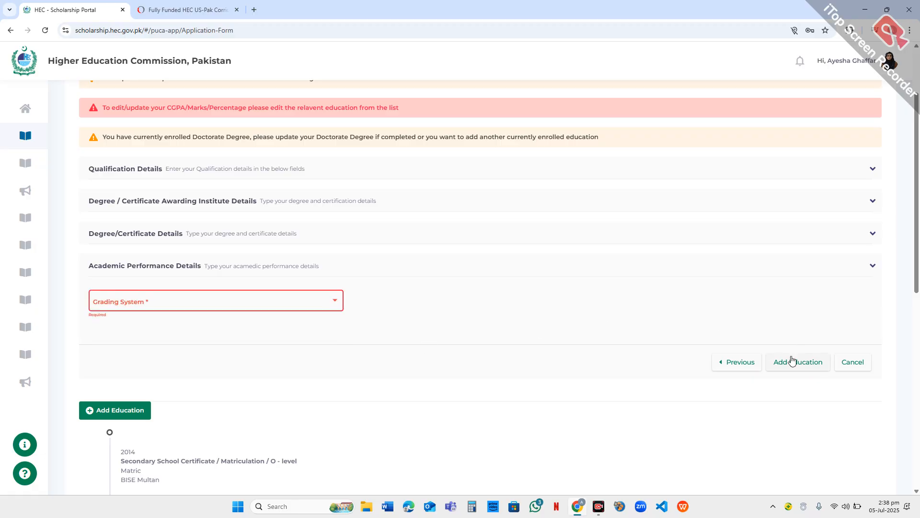
{"action": "scroll", "coordinate": [445, 191], "scroll_direction": "up", "scroll_amount": 2}
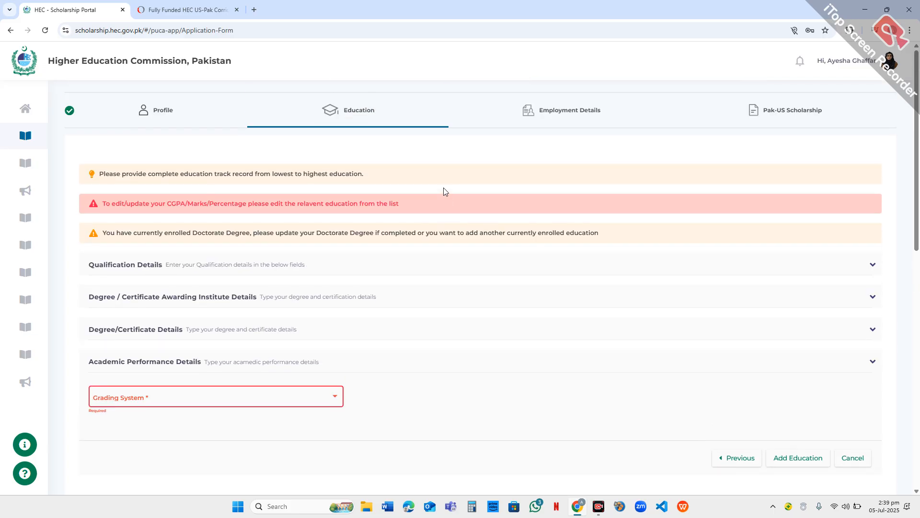
{"action": "scroll", "coordinate": [438, 191], "scroll_direction": "down", "scroll_amount": 4}
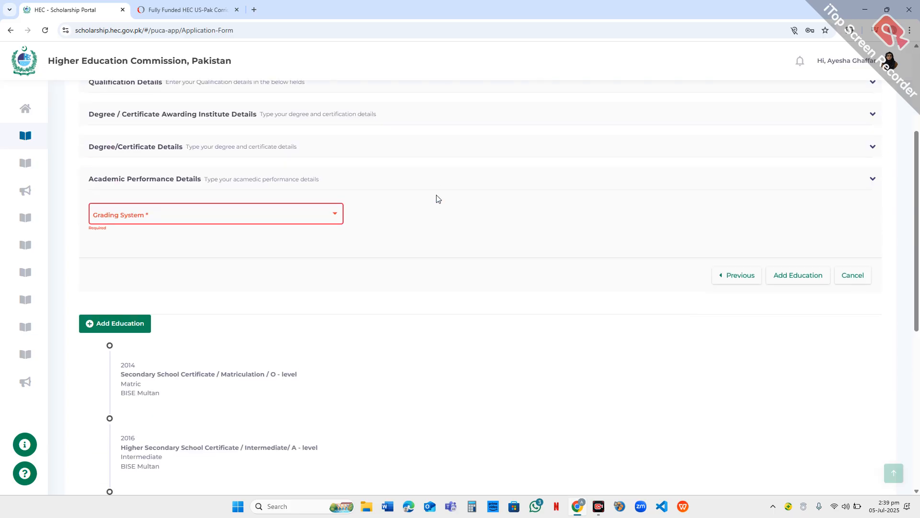
- Discard the unfinished new education record and proceed from the Education section to Employment Details
{"action": "scroll", "coordinate": [185, 302], "scroll_direction": "down", "scroll_amount": 1}
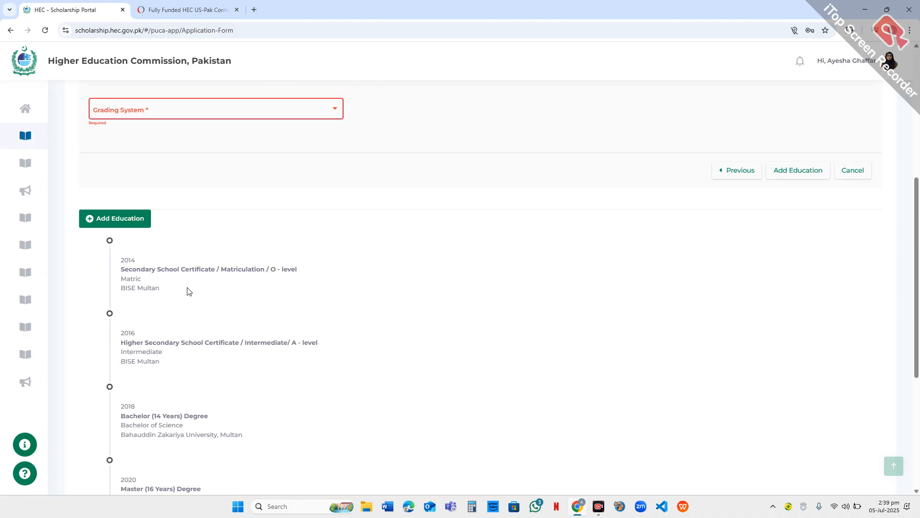
{"action": "scroll", "coordinate": [179, 373], "scroll_direction": "down", "scroll_amount": 4}
{"action": "scroll", "coordinate": [179, 378], "scroll_direction": "down", "scroll_amount": 1}
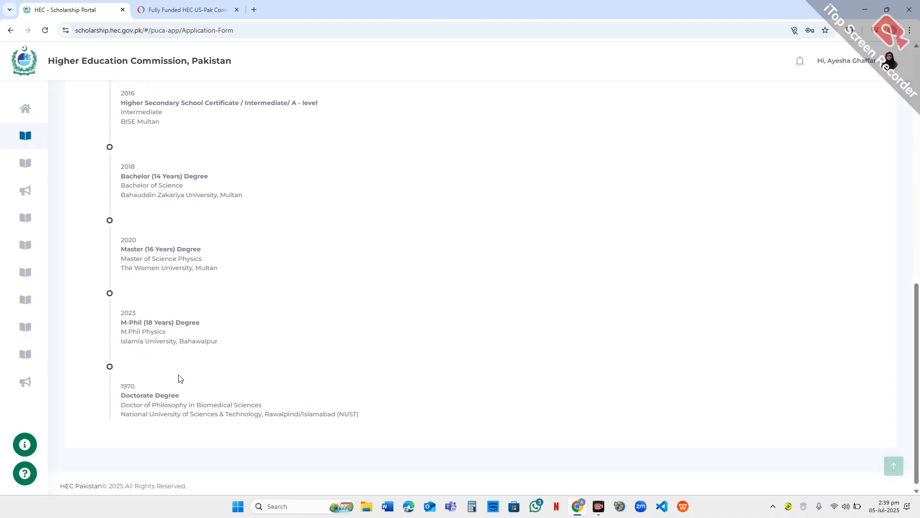
{"action": "scroll", "coordinate": [286, 295], "scroll_direction": "up", "scroll_amount": 6}
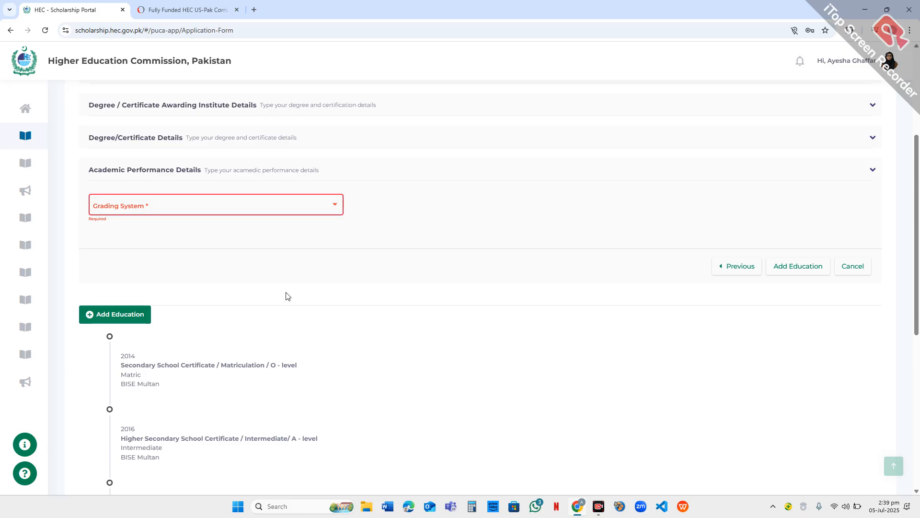
{"action": "scroll", "coordinate": [403, 263], "scroll_direction": "down", "scroll_amount": 6}
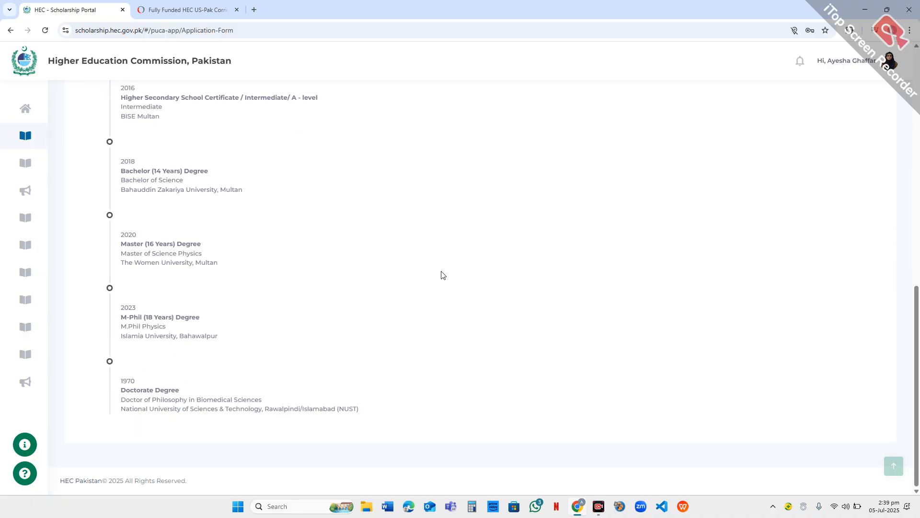
{"action": "scroll", "coordinate": [457, 268], "scroll_direction": "up", "scroll_amount": 7}
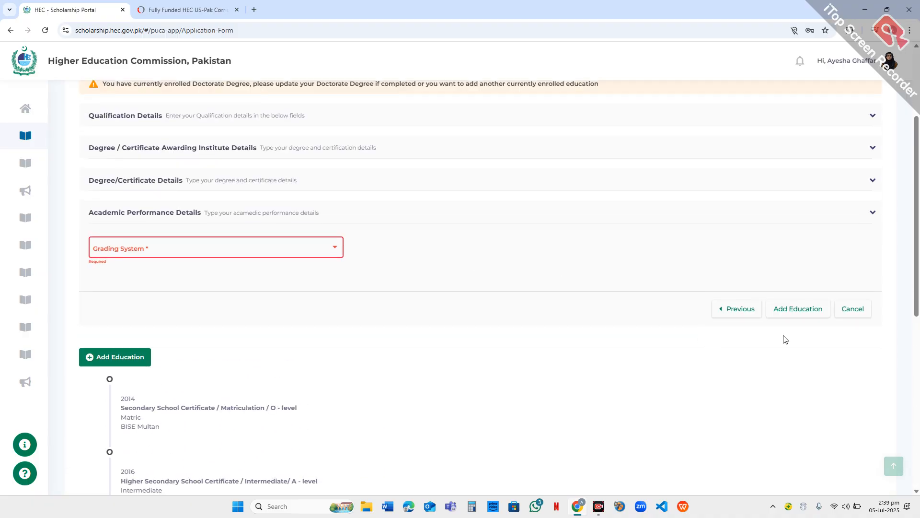
{"action": "left_click", "coordinate": [853, 309]}
{"action": "scroll", "coordinate": [715, 273], "scroll_direction": "down", "scroll_amount": 4}
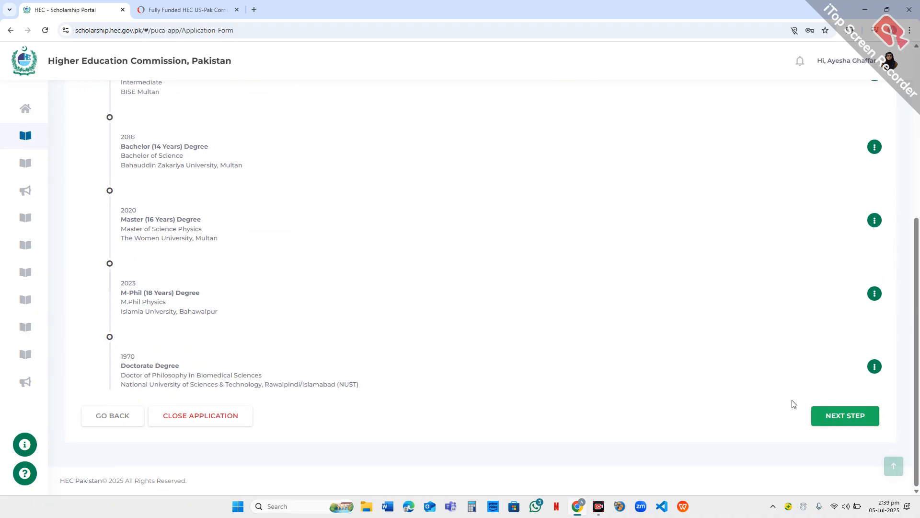
{"action": "left_click", "coordinate": [820, 417]}
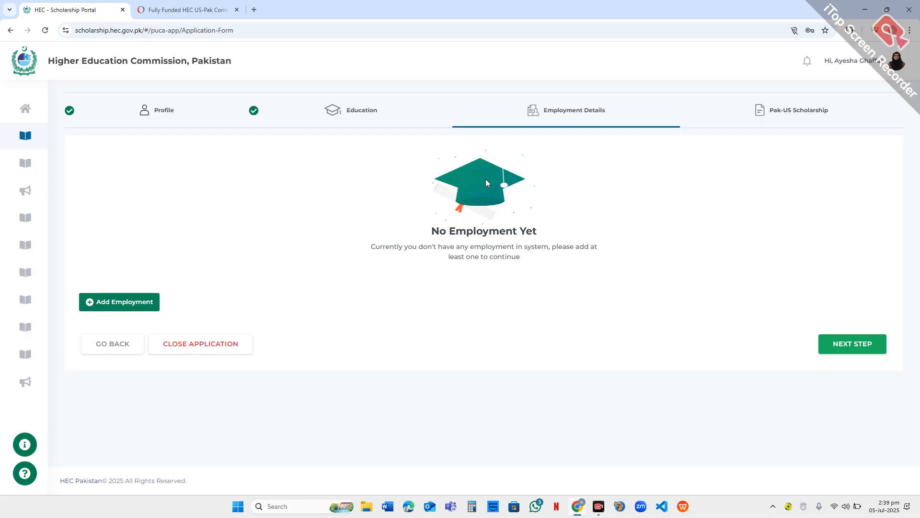
- Start a new employment record with organization type Academic, country Pakistan and sector Private Sector
{"action": "left_click", "coordinate": [109, 305]}
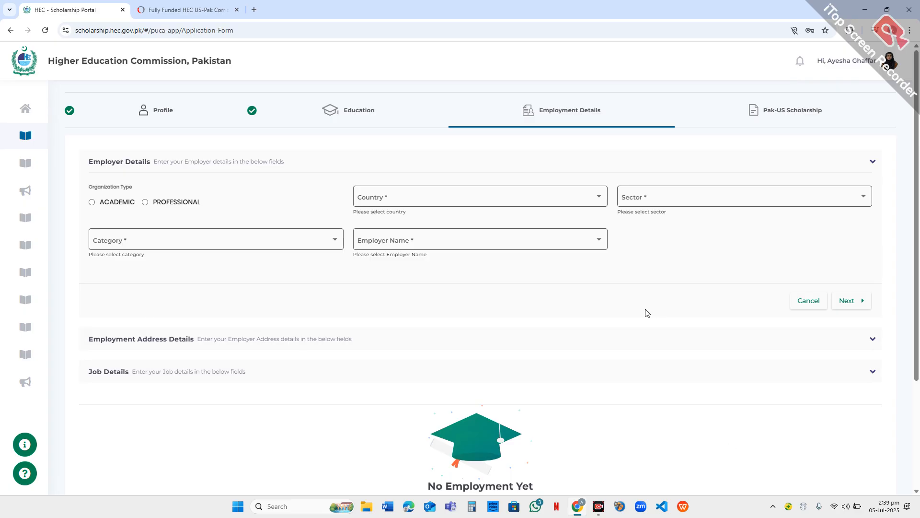
{"action": "left_click", "coordinate": [92, 202]}
{"action": "left_click", "coordinate": [538, 199]}
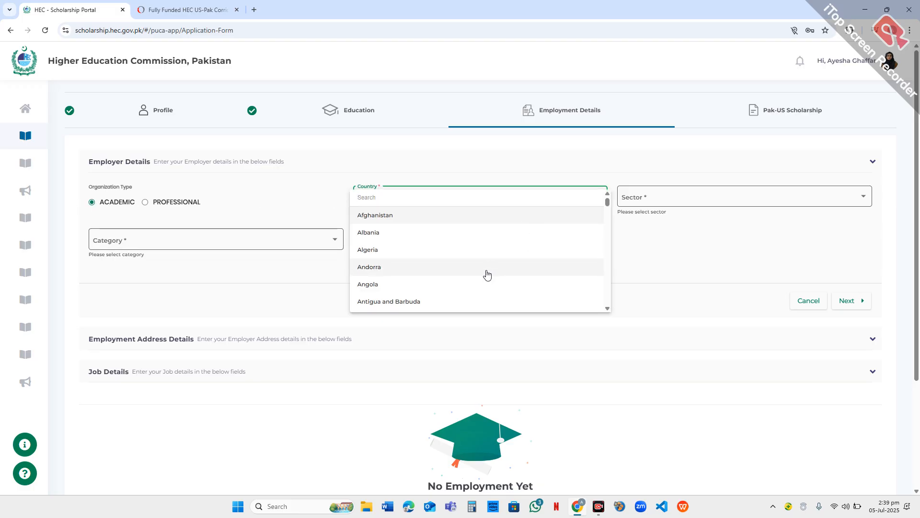
{"action": "scroll", "coordinate": [487, 274], "scroll_direction": "down", "scroll_amount": 5}
{"action": "type", "text": "p"}
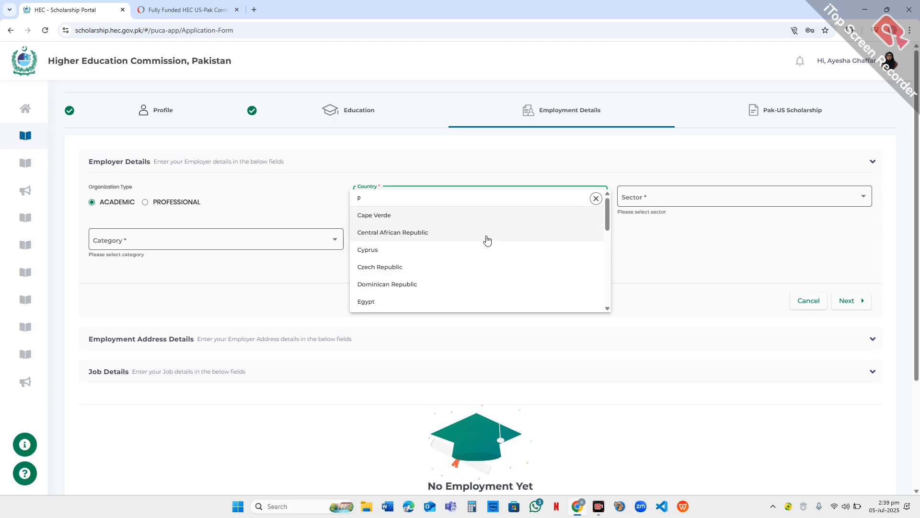
{"action": "type", "text": "a"}
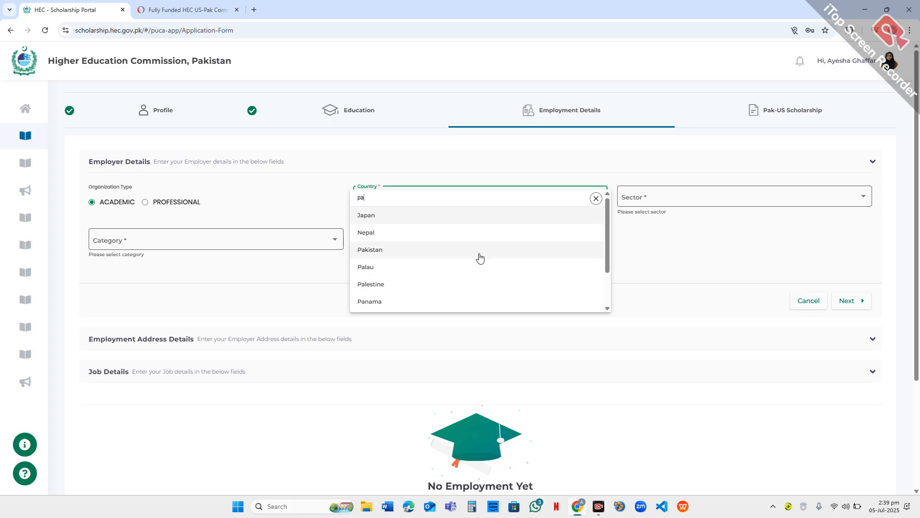
{"action": "left_click", "coordinate": [479, 249]}
{"action": "left_click", "coordinate": [660, 203]}
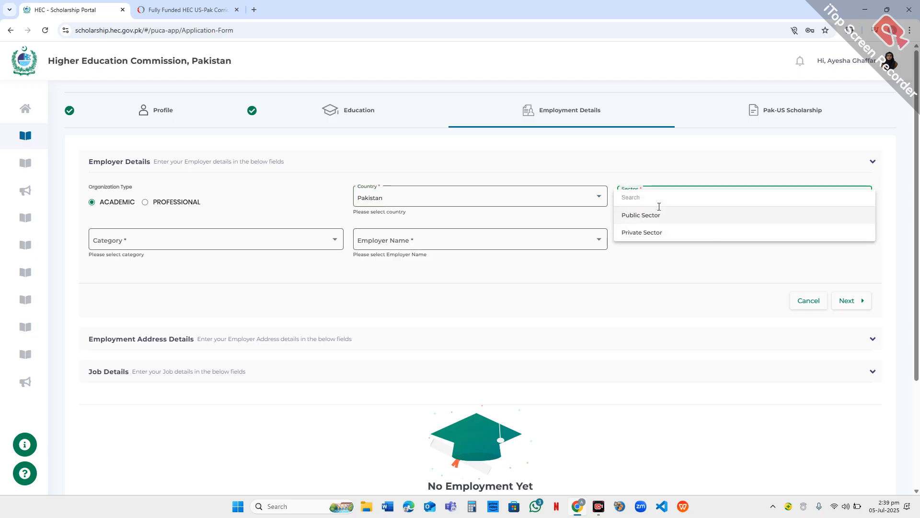
{"action": "left_click", "coordinate": [656, 232]}
- Set both the employer category and the employer name to Other, leaving the Other Employer Name field blank
{"action": "left_click", "coordinate": [253, 247]}
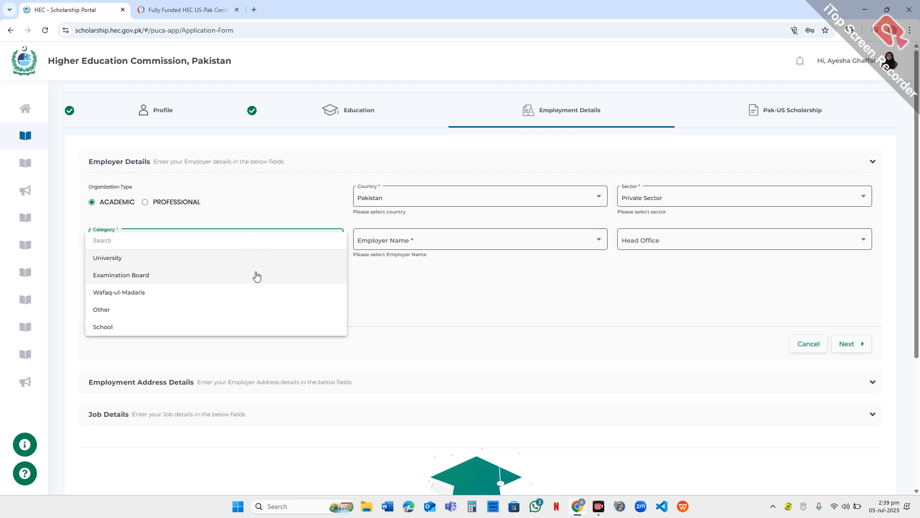
{"action": "scroll", "coordinate": [253, 275], "scroll_direction": "down", "scroll_amount": 1}
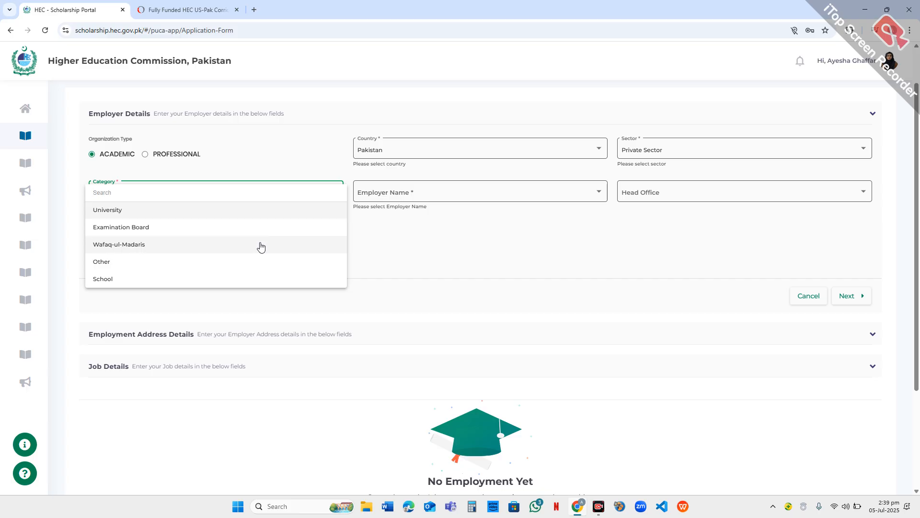
{"action": "left_click", "coordinate": [259, 262]}
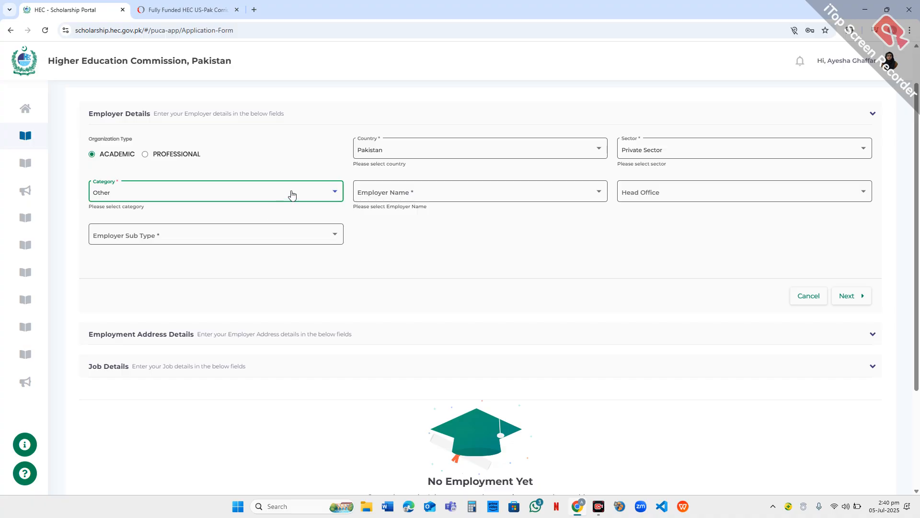
{"action": "left_click", "coordinate": [440, 194]}
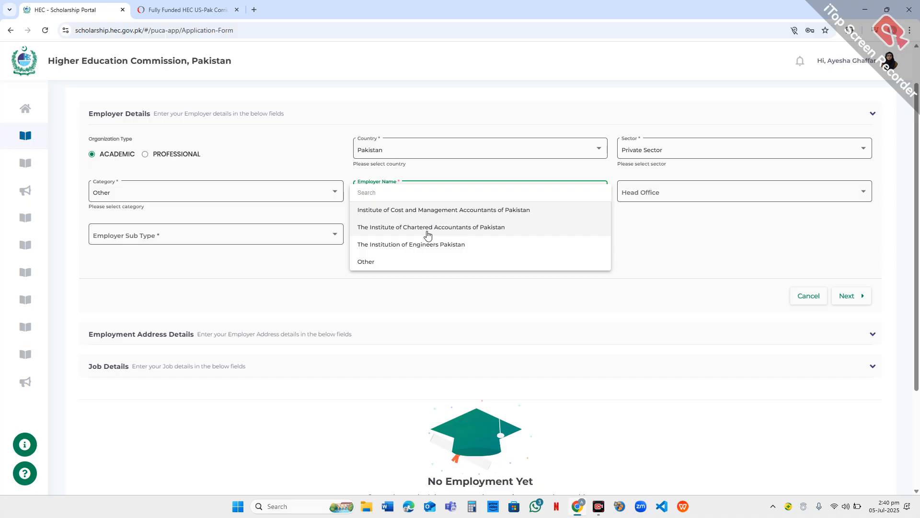
{"action": "left_click", "coordinate": [424, 261]}
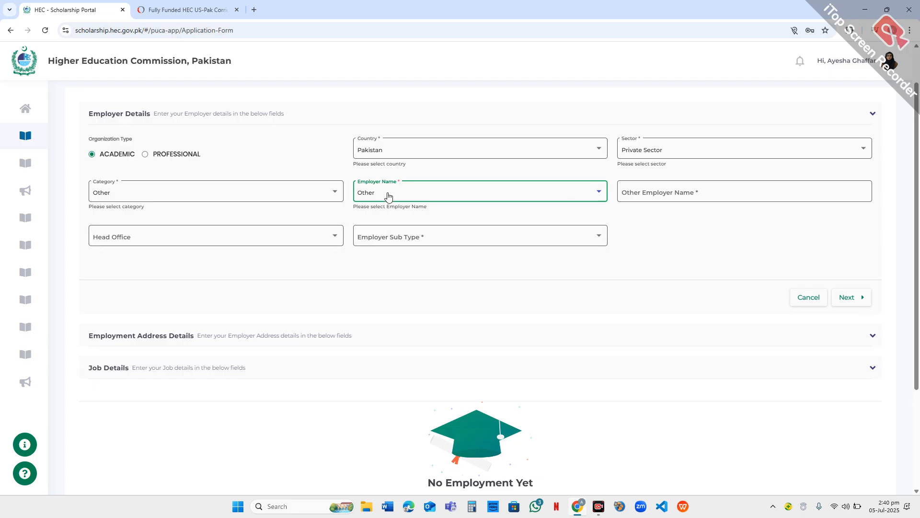
{"action": "left_click", "coordinate": [674, 192]}
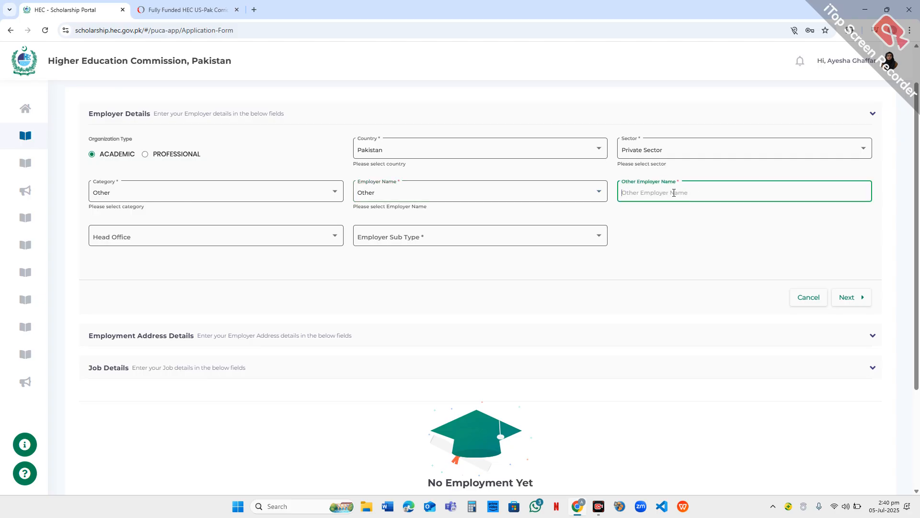
- Set the employer's head office to Islamabad, closing the updater console window that interrupts the selection
{"action": "left_click", "coordinate": [310, 237]}
{"action": "scroll", "coordinate": [278, 280], "scroll_direction": "down", "scroll_amount": 1}
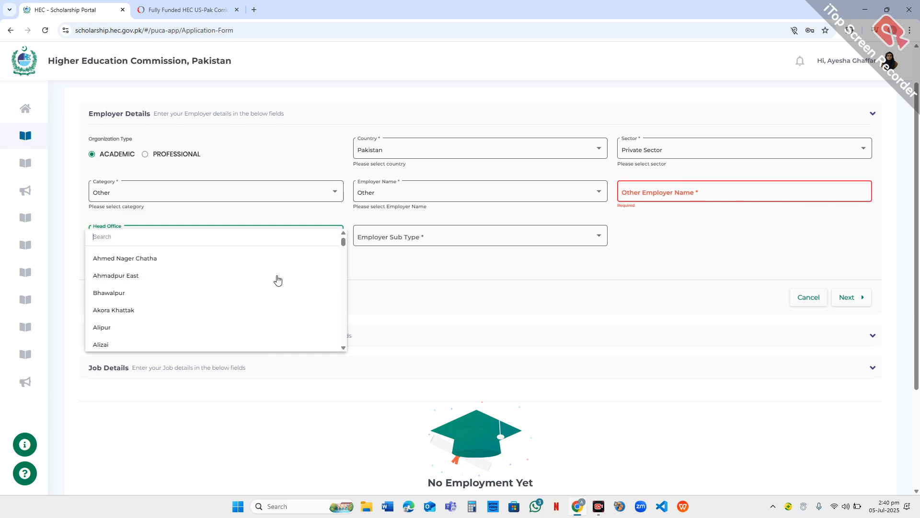
{"action": "scroll", "coordinate": [278, 281], "scroll_direction": "down", "scroll_amount": 1}
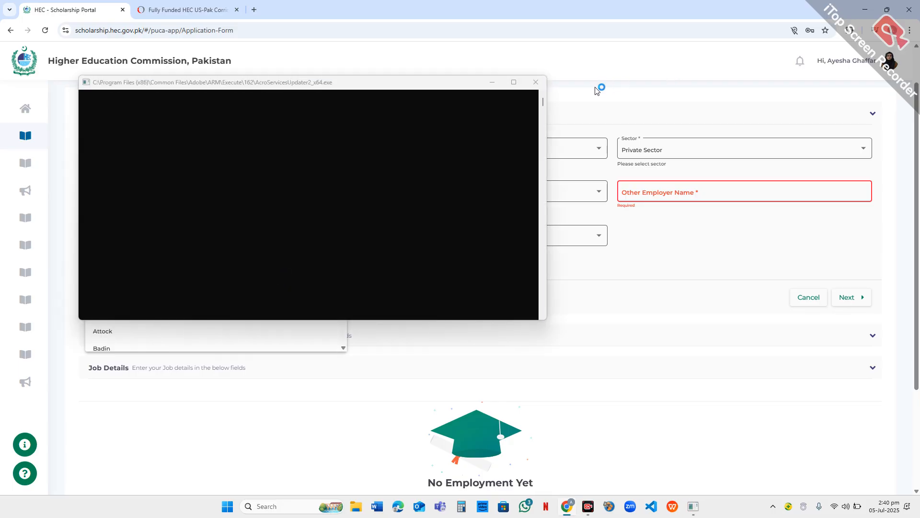
{"action": "left_click", "coordinate": [539, 86]}
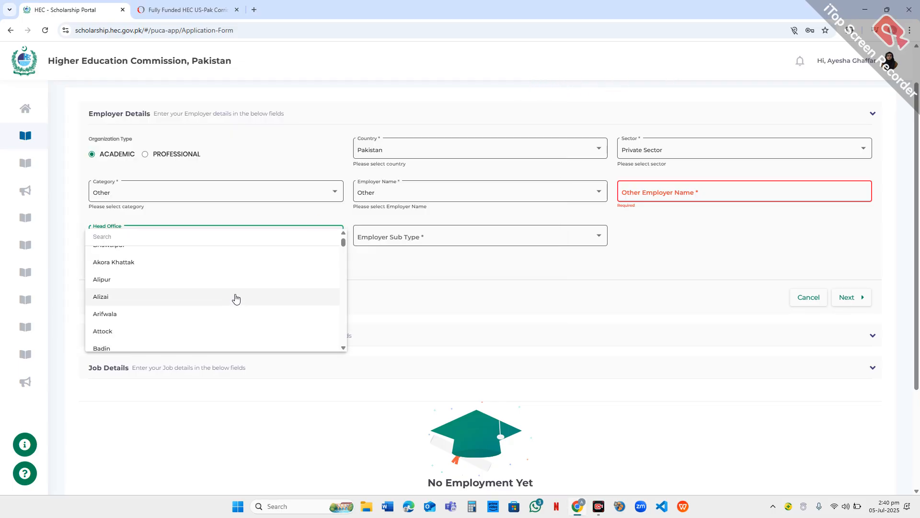
{"action": "scroll", "coordinate": [234, 300], "scroll_direction": "down", "scroll_amount": 2}
{"action": "type", "text": "i"}
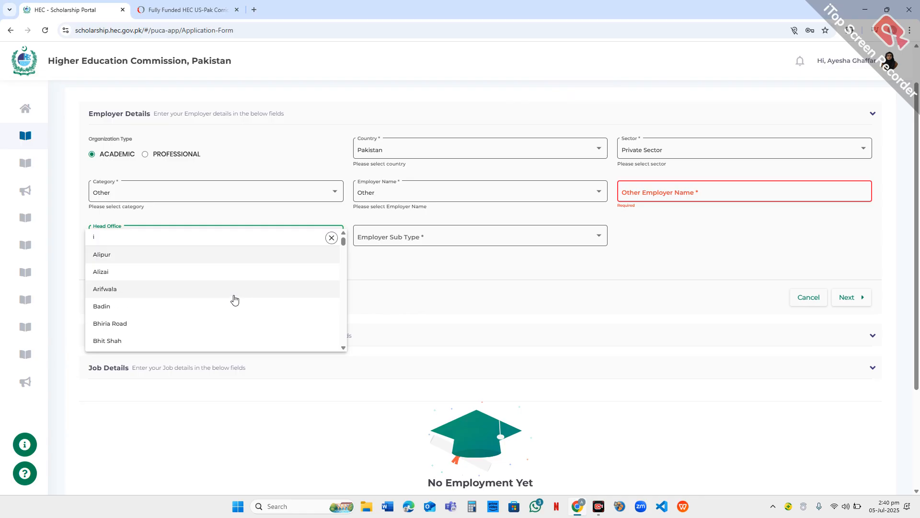
{"action": "type", "text": "sla"}
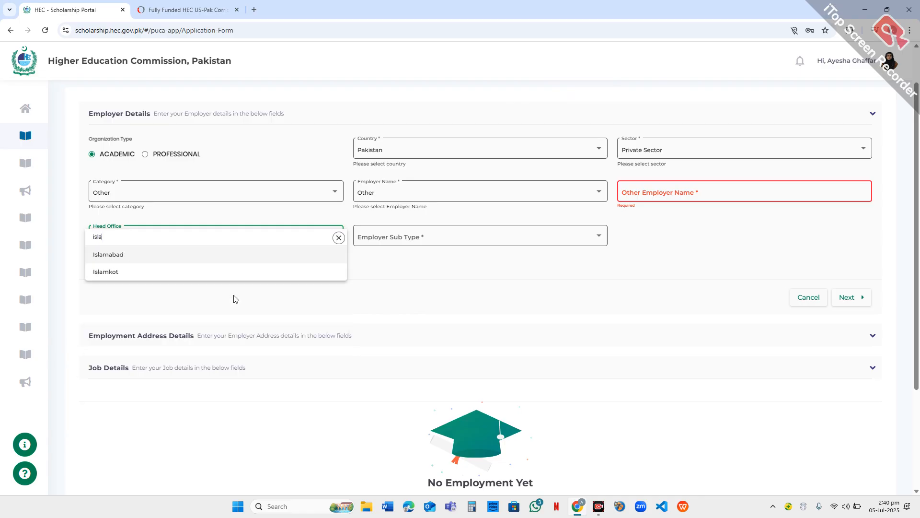
{"action": "left_click", "coordinate": [228, 259]}
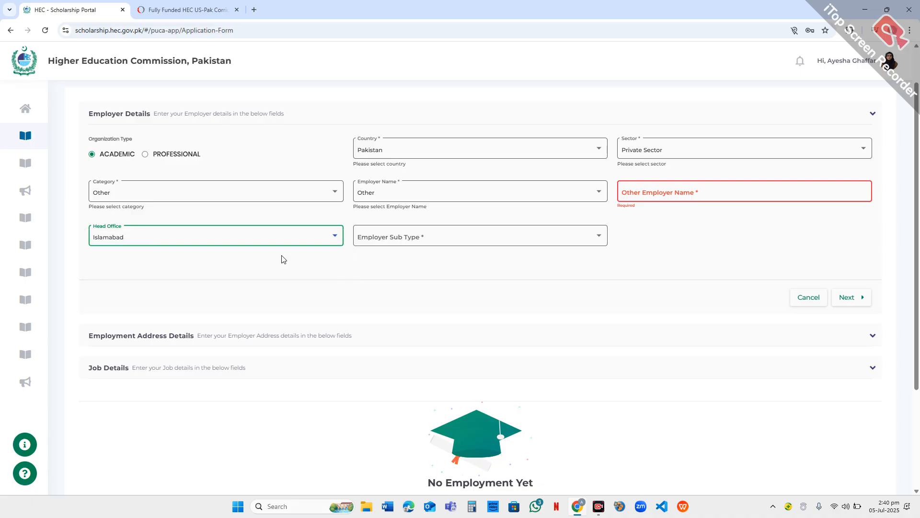
- Review the Employer Sub Type options and the Other Employer Name field without entering anything
{"action": "left_click", "coordinate": [380, 240]}
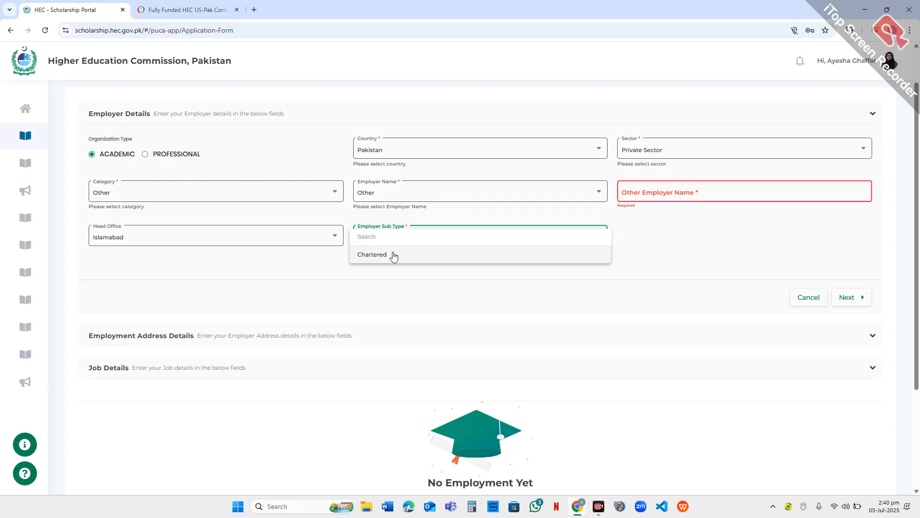
{"action": "left_click", "coordinate": [396, 283]}
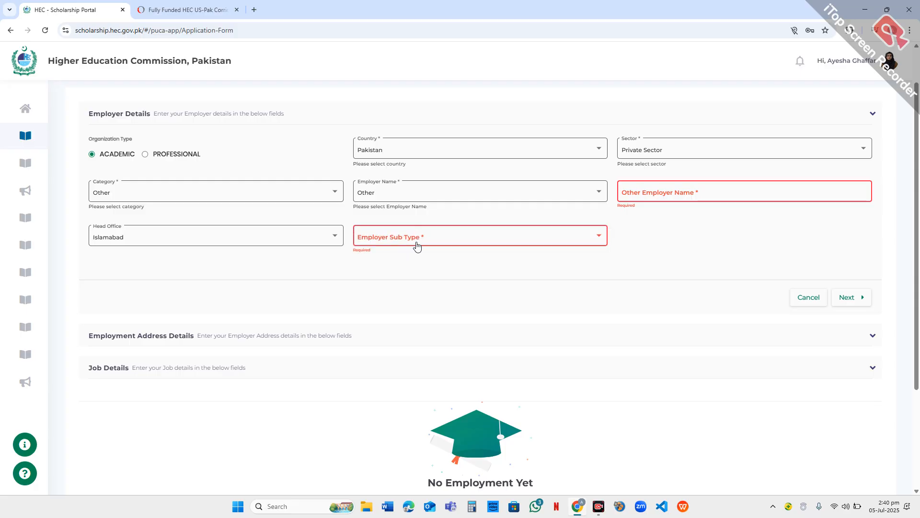
{"action": "left_click", "coordinate": [415, 242]}
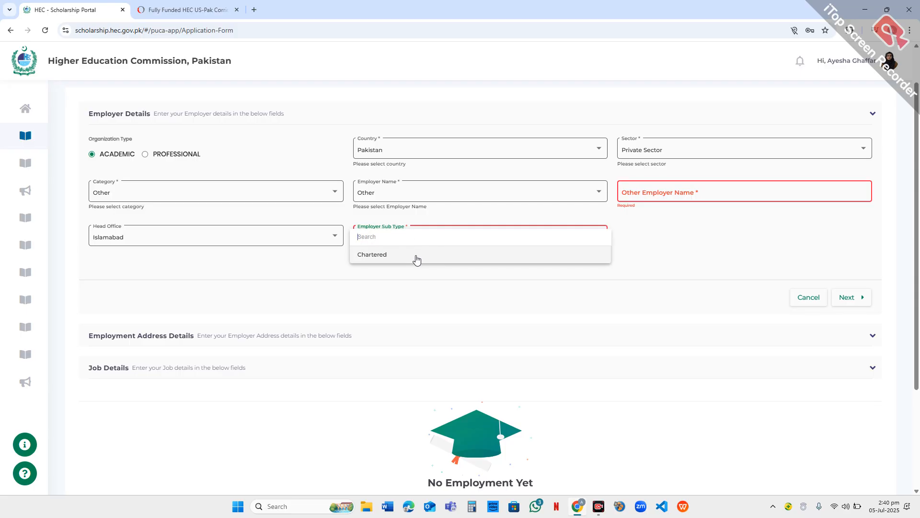
{"action": "left_click", "coordinate": [673, 193]}
{"action": "left_click", "coordinate": [673, 193]}
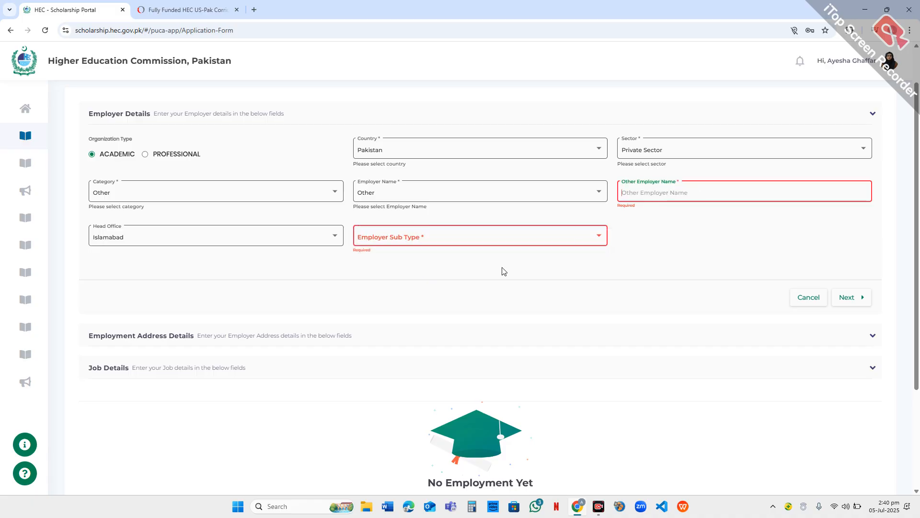
{"action": "left_click", "coordinate": [498, 234]}
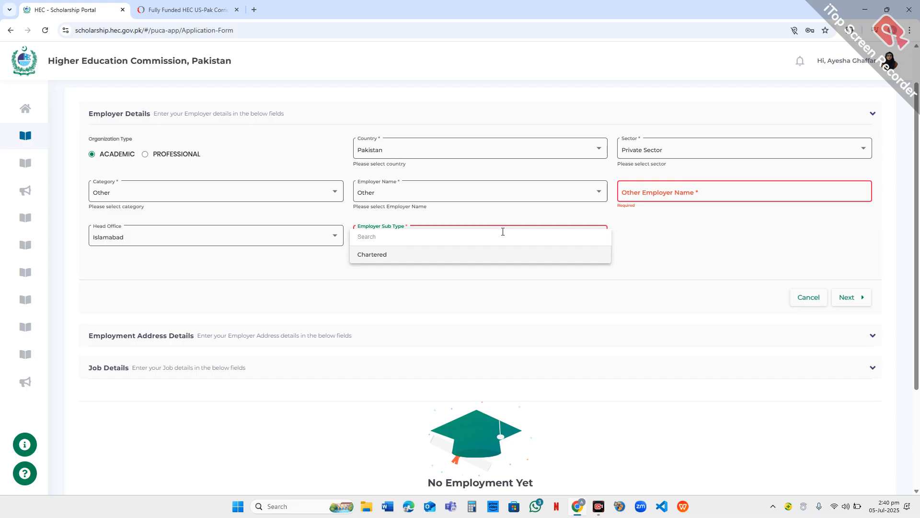
{"action": "left_click", "coordinate": [633, 237]}
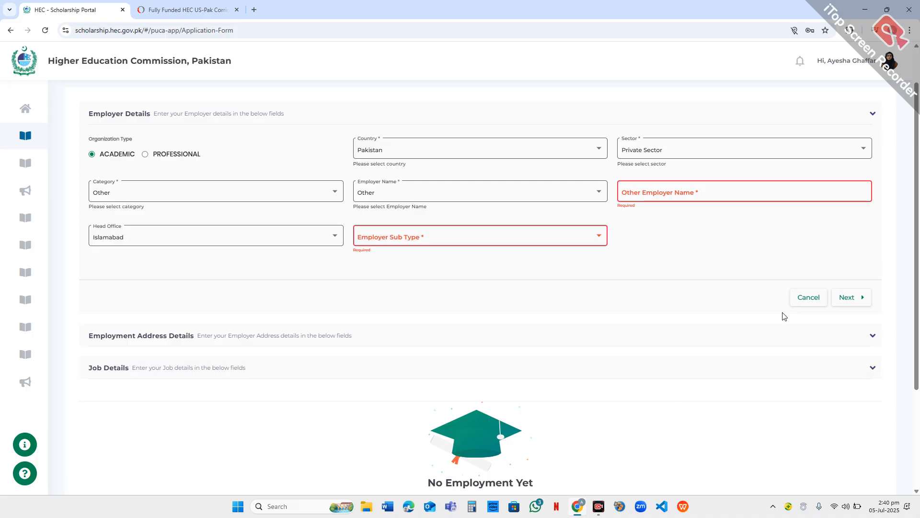
- Cancel the new employment record and proceed to the Pak-US Scholarship section
{"action": "scroll", "coordinate": [676, 309], "scroll_direction": "up", "scroll_amount": 1}
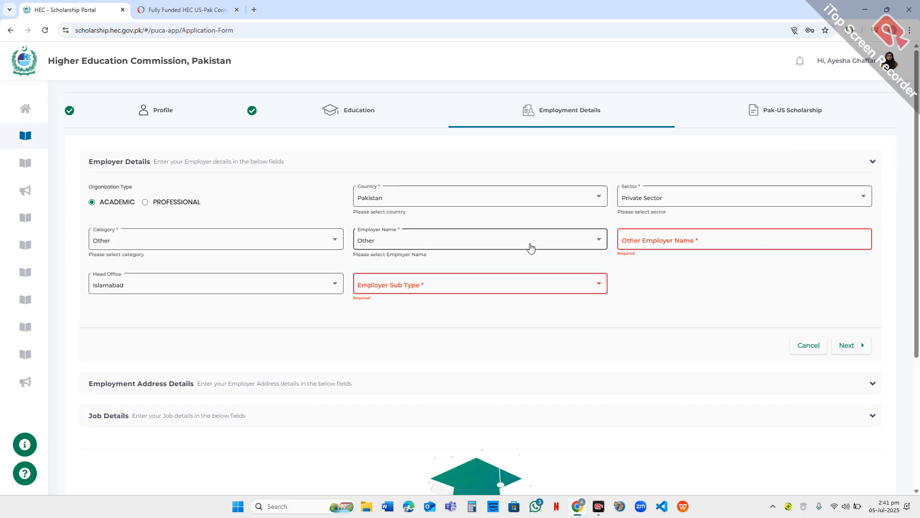
{"action": "left_click", "coordinate": [805, 347]}
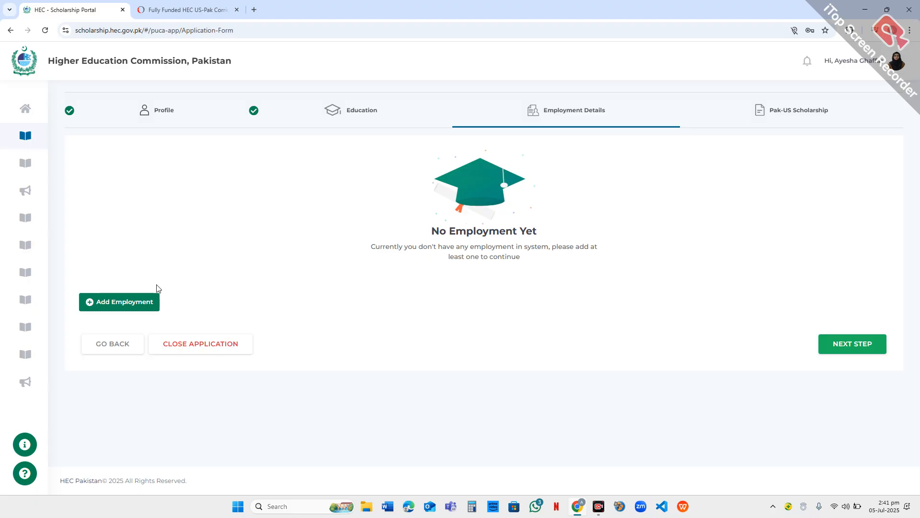
{"action": "left_click", "coordinate": [820, 344]}
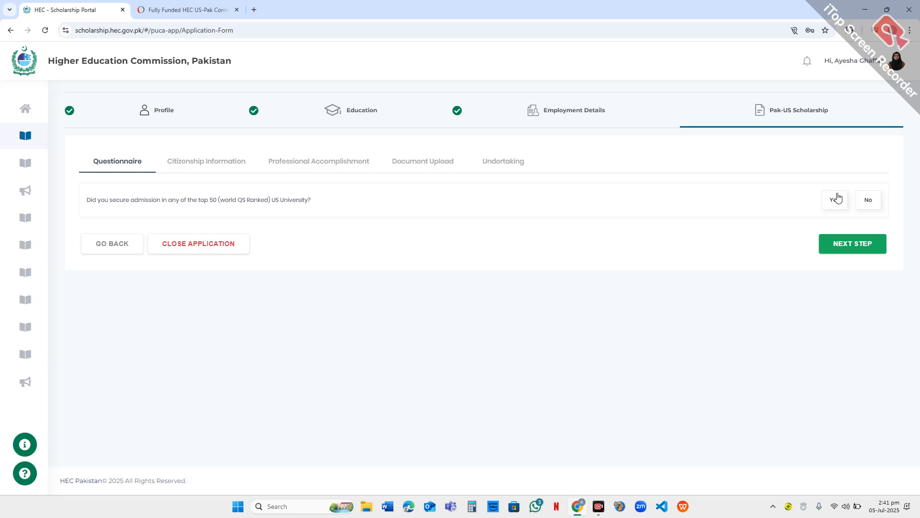
- Preview the Yes follow-up fields of the top 50 US university admission question, and set its answer to No
{"action": "left_click", "coordinate": [835, 200]}
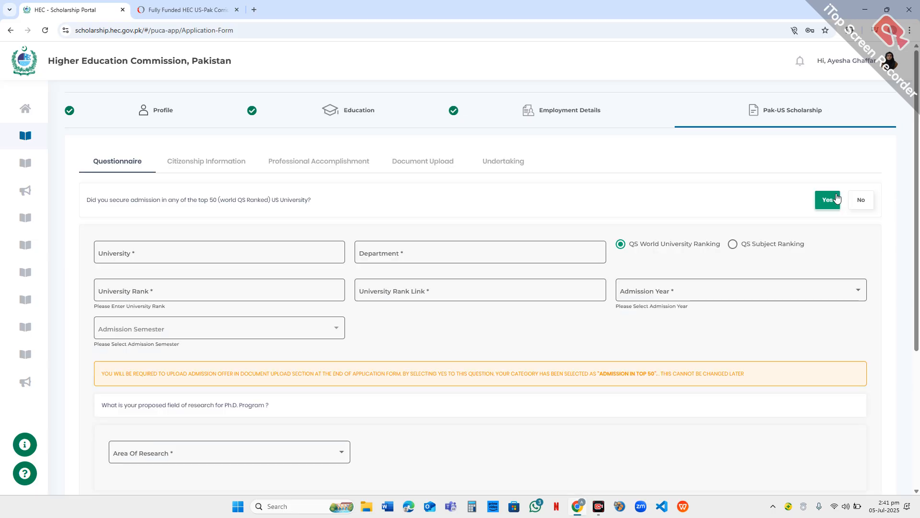
{"action": "left_click", "coordinate": [860, 202]}
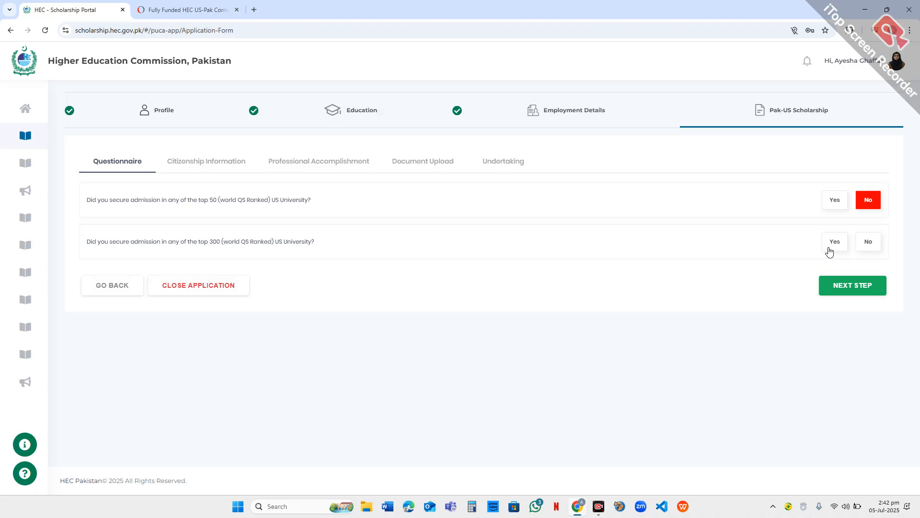
- Answer Yes to the top 50 US university admission question and look over the questionnaire fields it opens
{"action": "left_click", "coordinate": [835, 210]}
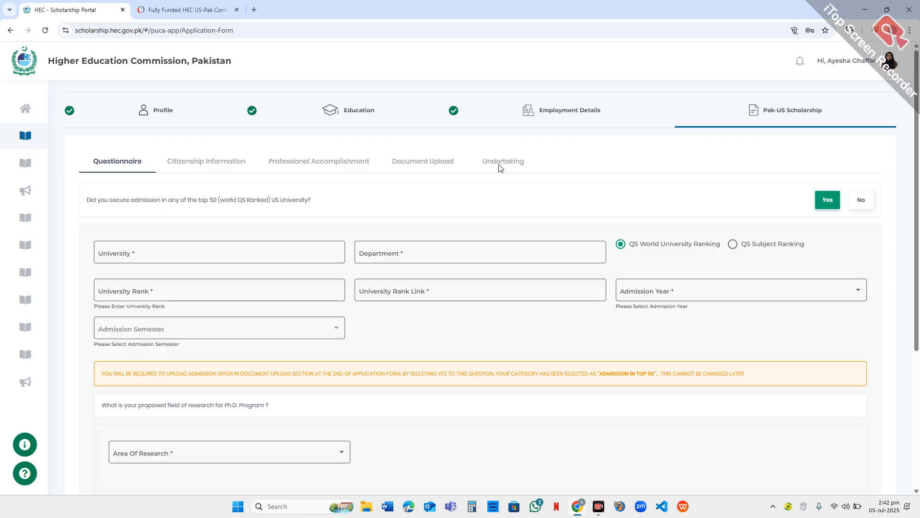
{"action": "scroll", "coordinate": [753, 173], "scroll_direction": "down", "scroll_amount": 3}
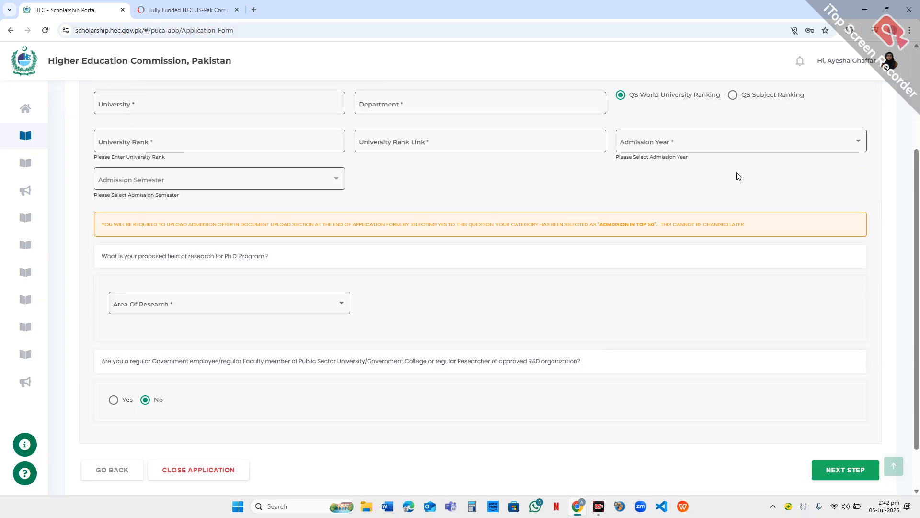
{"action": "scroll", "coordinate": [737, 176], "scroll_direction": "up", "scroll_amount": 3}
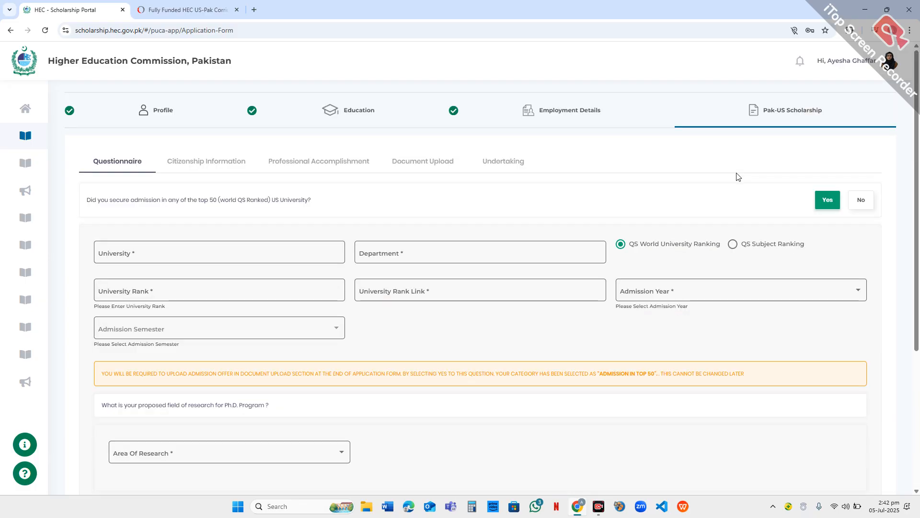
- Go through the University, Department, University Rank and University Rank Link fields without entering anything
{"action": "left_click", "coordinate": [289, 251]}
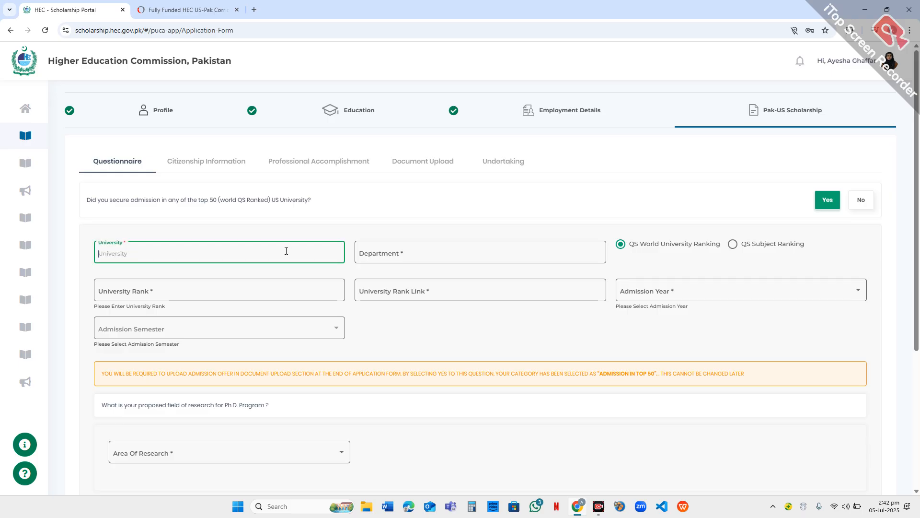
{"action": "left_click", "coordinate": [564, 250]}
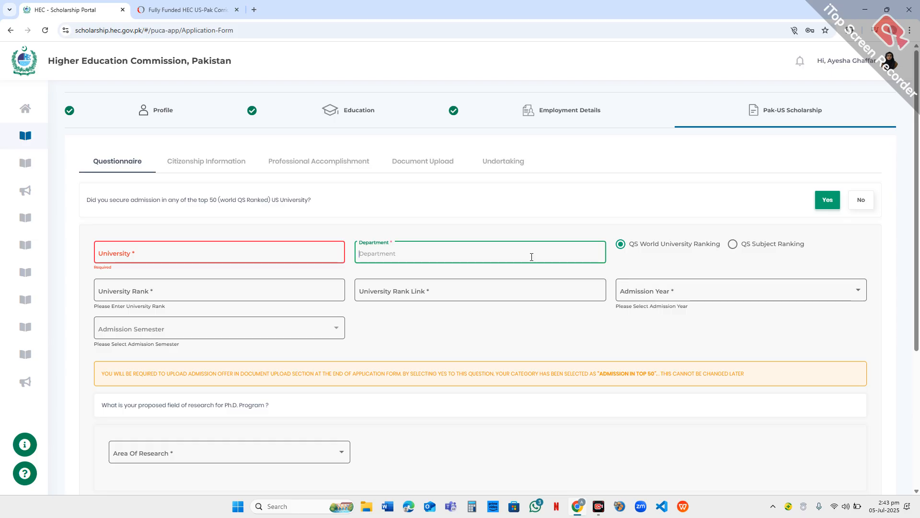
{"action": "left_click", "coordinate": [195, 255]}
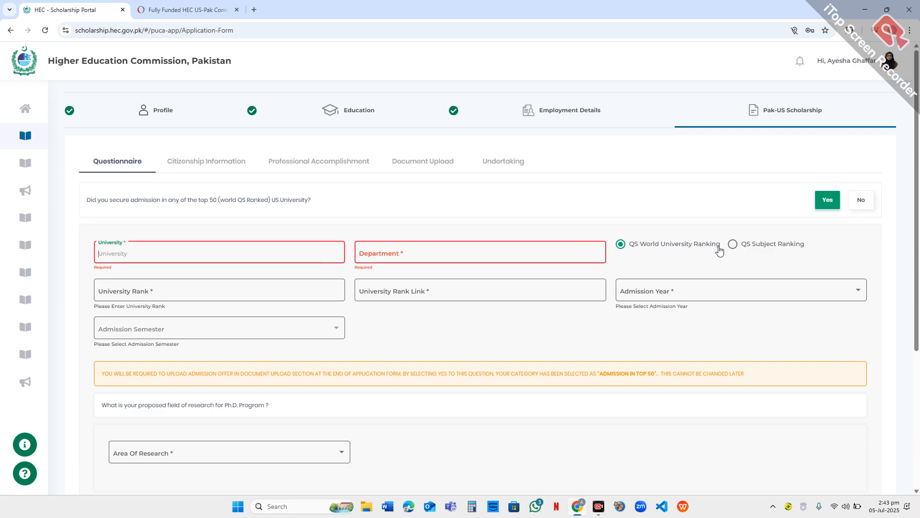
{"action": "left_click", "coordinate": [194, 288]}
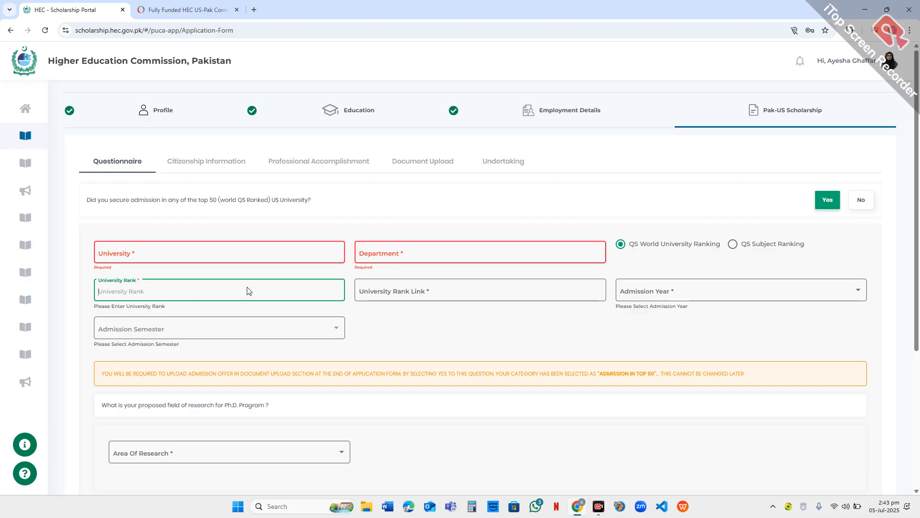
{"action": "left_click", "coordinate": [397, 290]}
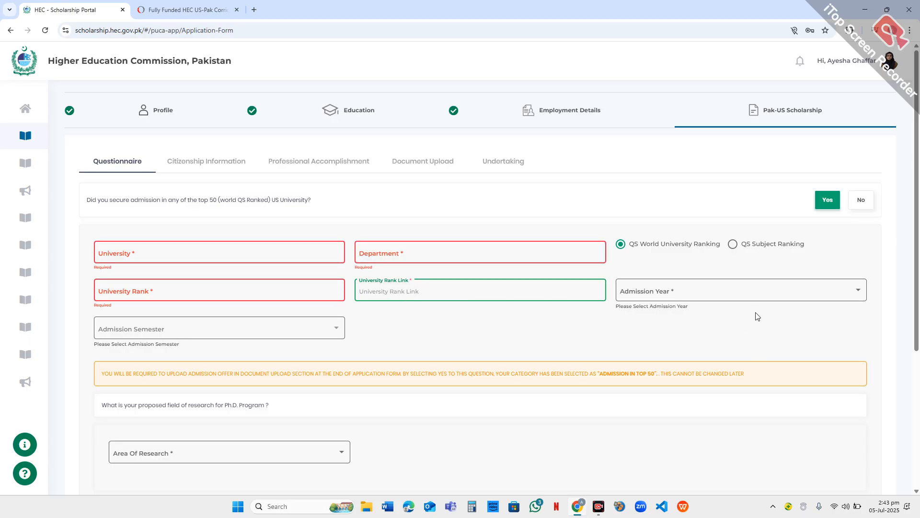
- Set the admission year to 2025 and the admission semester to Fall-2025
{"action": "left_click", "coordinate": [762, 293]}
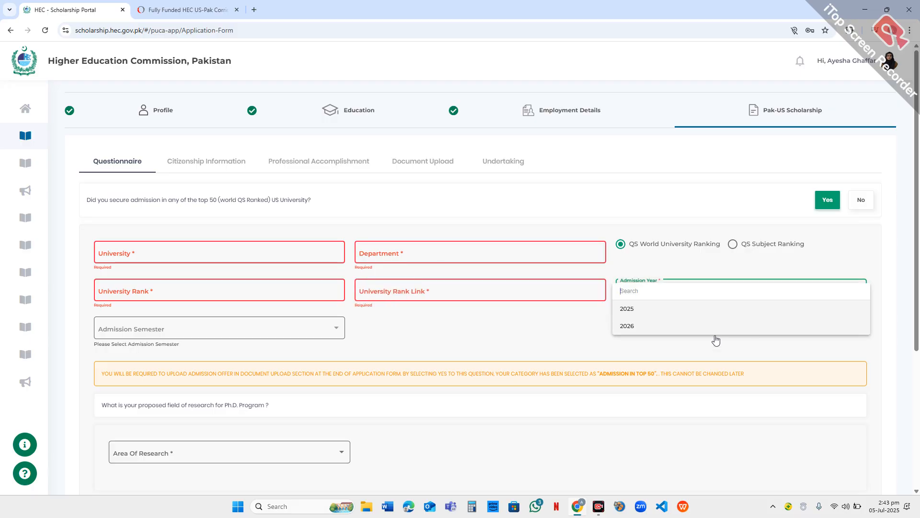
{"action": "left_click", "coordinate": [684, 310]}
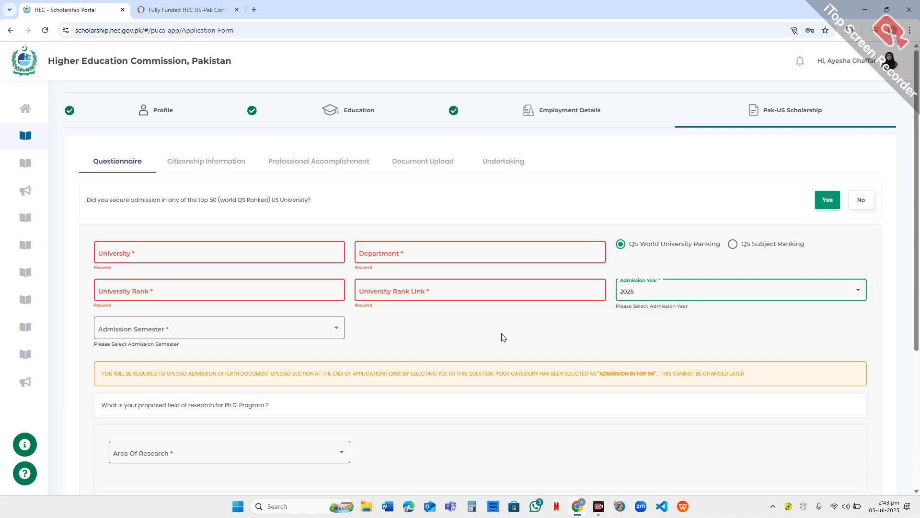
{"action": "left_click", "coordinate": [174, 334]}
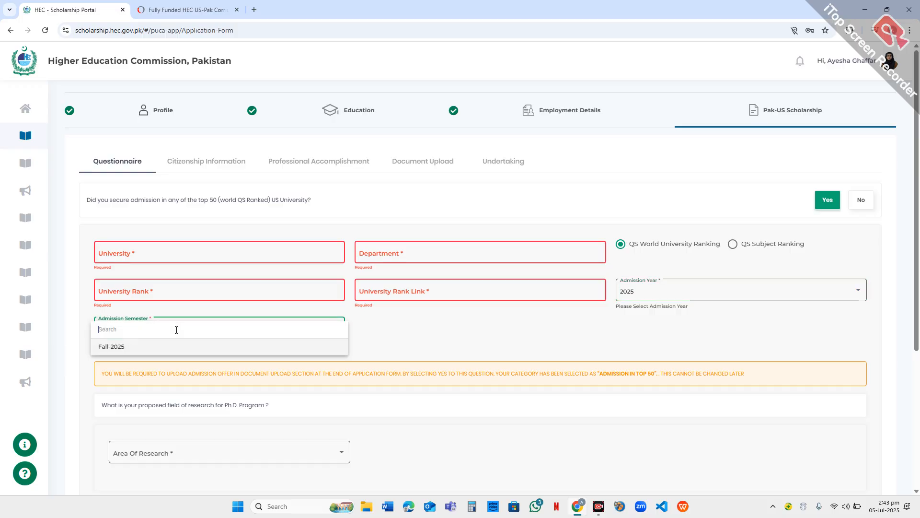
{"action": "left_click", "coordinate": [200, 346]}
- Read the highlighted notice about uploading the admission offer and the category selected by answering Yes
{"action": "scroll", "coordinate": [211, 344], "scroll_direction": "down", "scroll_amount": 2}
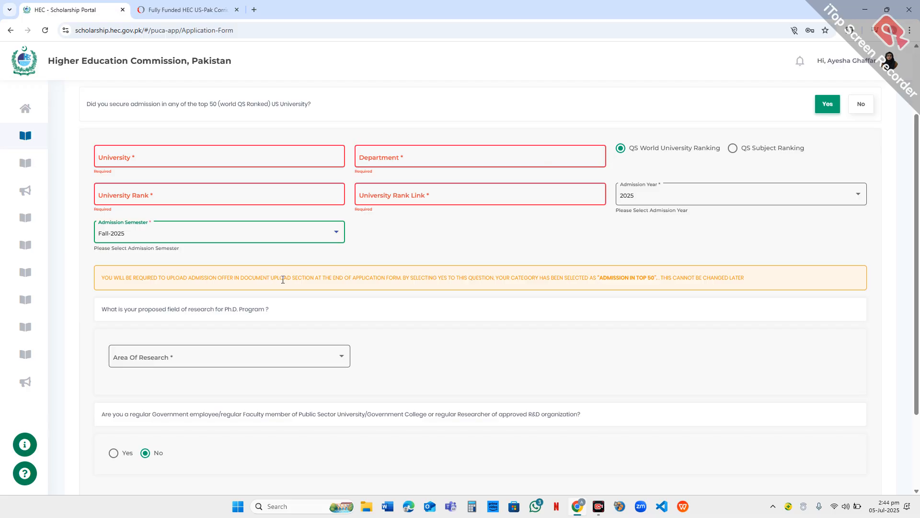
{"action": "scroll", "coordinate": [327, 295], "scroll_direction": "up", "scroll_amount": 2}
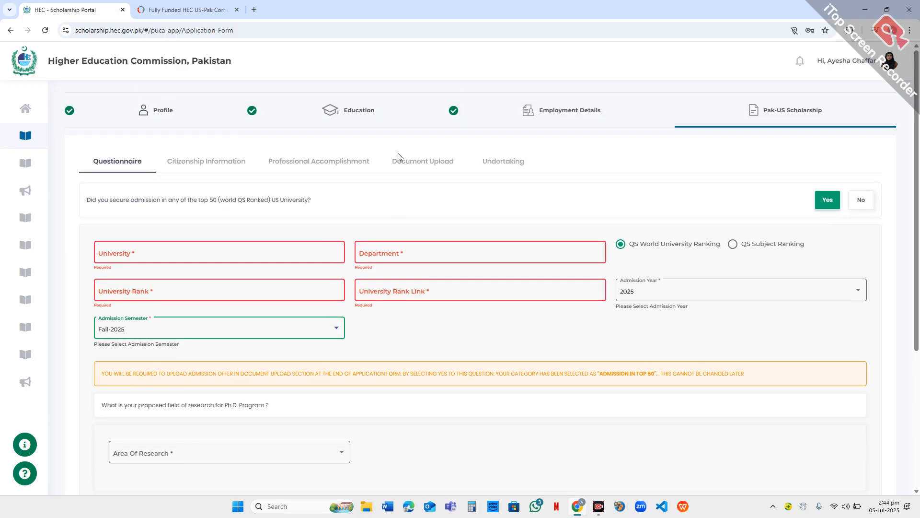
{"action": "scroll", "coordinate": [324, 354], "scroll_direction": "down", "scroll_amount": 1}
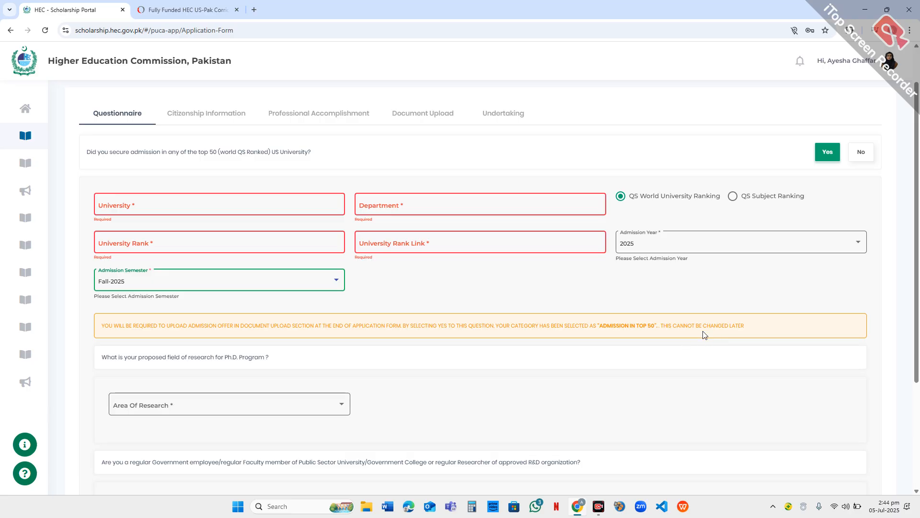
{"action": "left_click_drag", "start_coordinate": [747, 327], "coordinate": [122, 324]}
{"action": "left_click", "coordinate": [438, 366]}
- Review the Area of Research options for the proposed Ph.D. field and close the list without choosing one
{"action": "scroll", "coordinate": [438, 366], "scroll_direction": "down", "scroll_amount": 2}
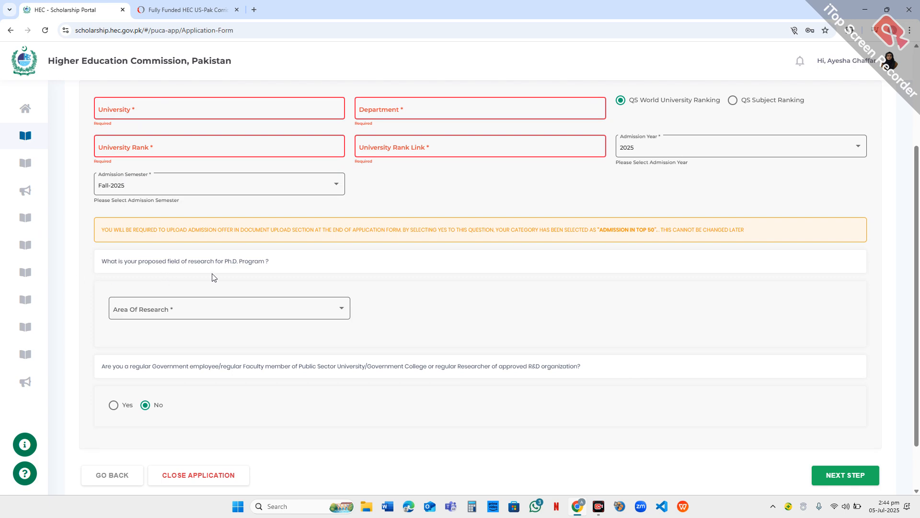
{"action": "left_click", "coordinate": [288, 314]}
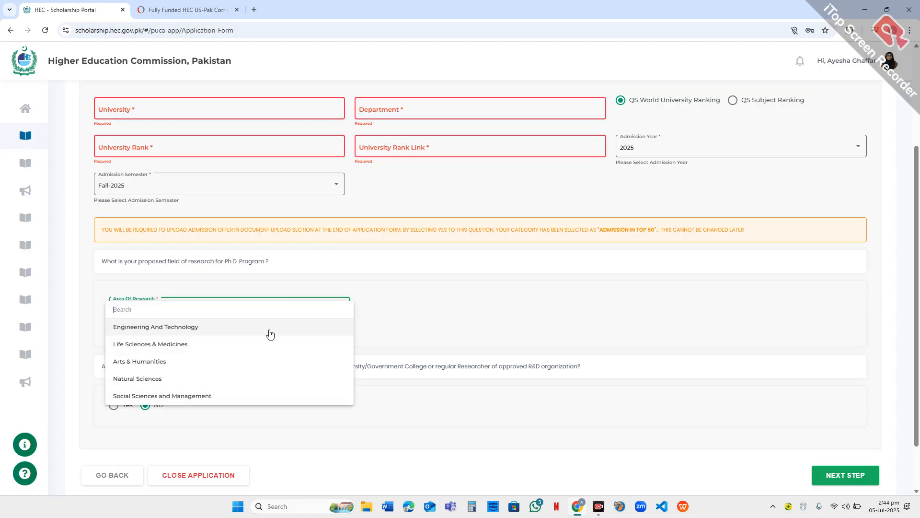
{"action": "left_click", "coordinate": [375, 308]}
- Examine the whole questionnaire, from the top 50 university admission details to the government employee or faculty member question
{"action": "scroll", "coordinate": [123, 304], "scroll_direction": "down", "scroll_amount": 2}
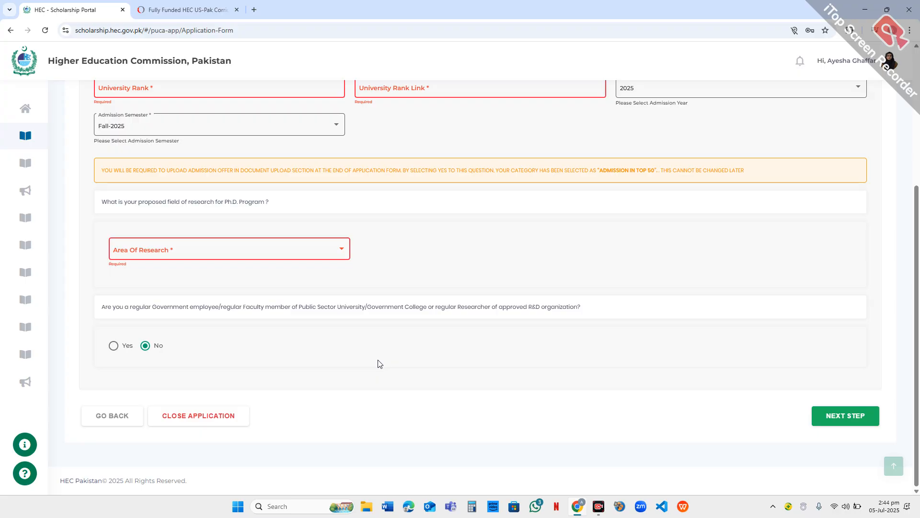
{"action": "scroll", "coordinate": [377, 363], "scroll_direction": "up", "scroll_amount": 3}
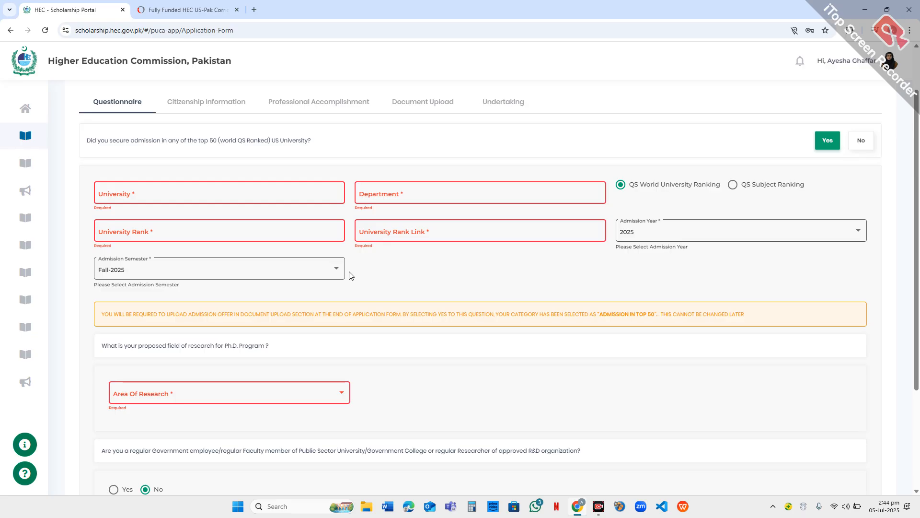
{"action": "scroll", "coordinate": [350, 275], "scroll_direction": "up", "scroll_amount": 2}
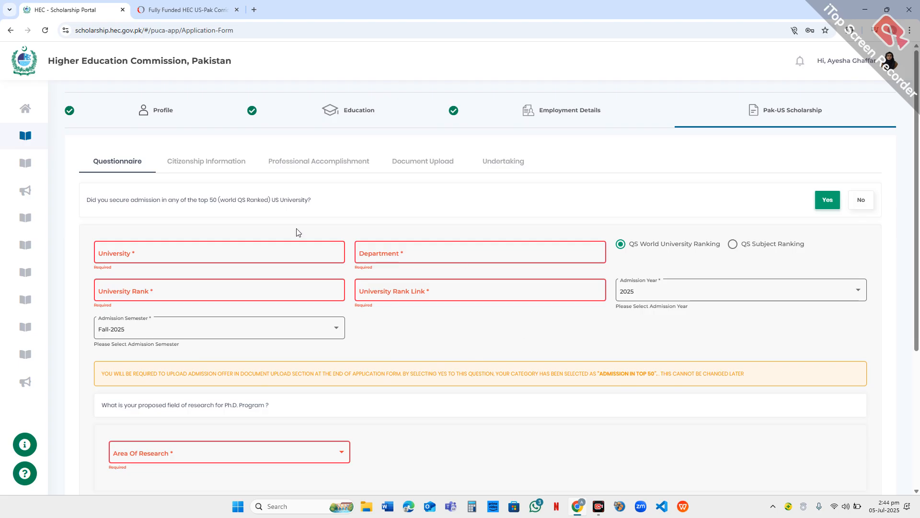
{"action": "scroll", "coordinate": [676, 279], "scroll_direction": "down", "scroll_amount": 5}
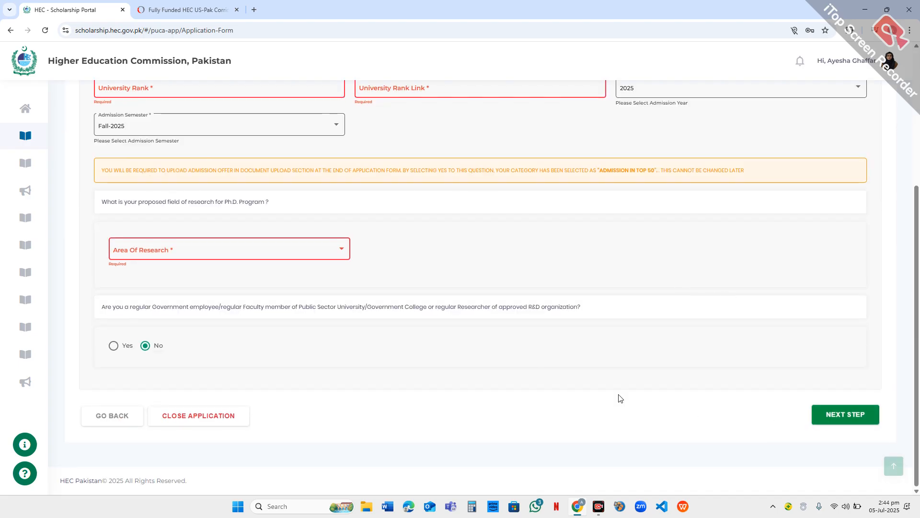
{"action": "scroll", "coordinate": [619, 398], "scroll_direction": "up", "scroll_amount": 4}
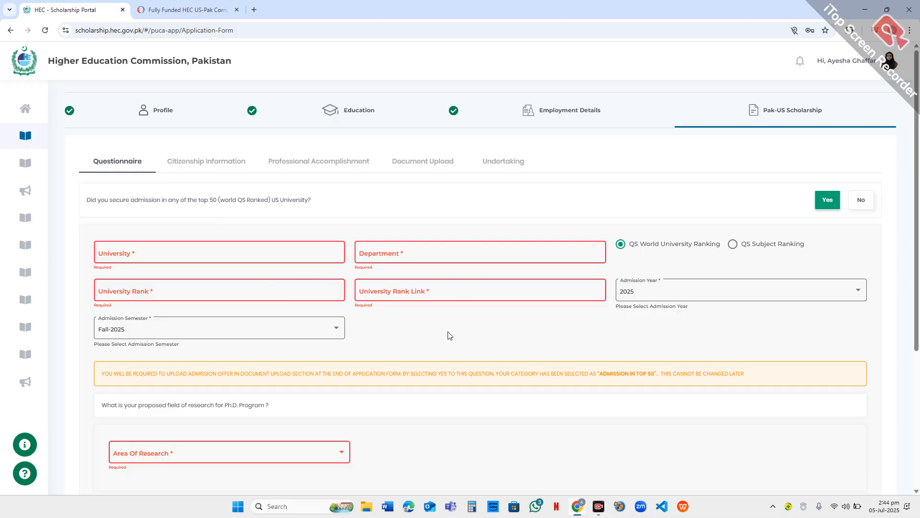
{"action": "scroll", "coordinate": [421, 300], "scroll_direction": "down", "scroll_amount": 3}
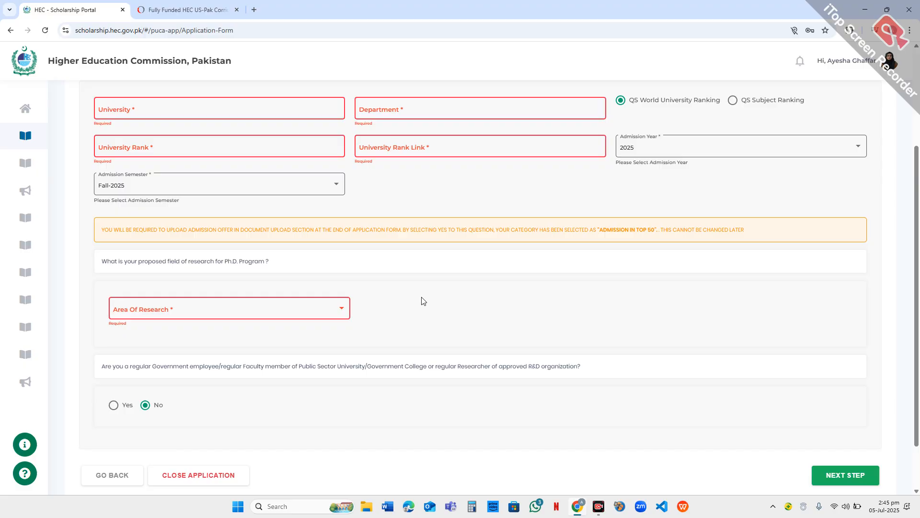
{"action": "scroll", "coordinate": [422, 300], "scroll_direction": "up", "scroll_amount": 3}
{"action": "scroll", "coordinate": [742, 331], "scroll_direction": "down", "scroll_amount": 5}
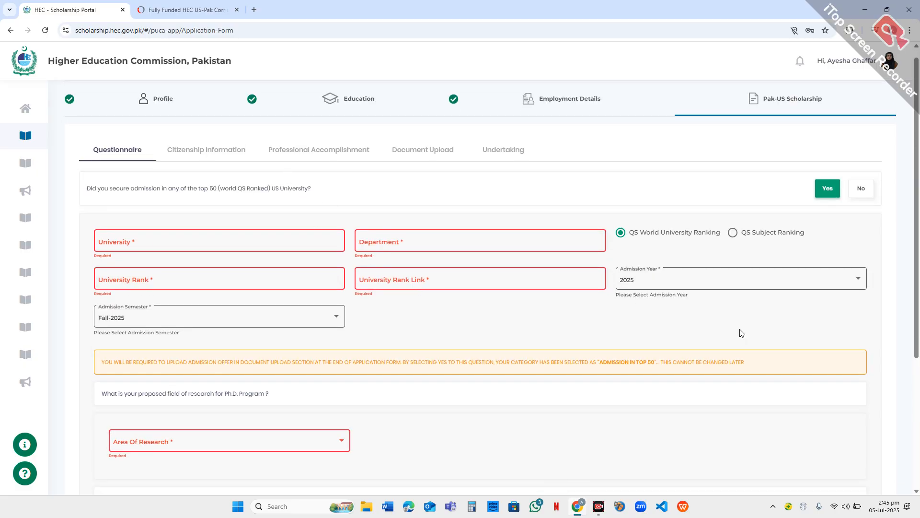
{"action": "scroll", "coordinate": [590, 331], "scroll_direction": "up", "scroll_amount": 4}
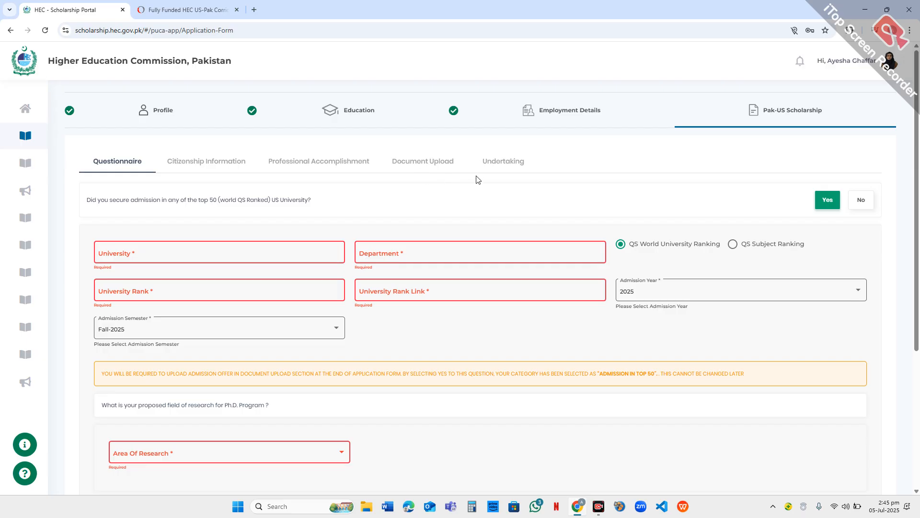
{"action": "scroll", "coordinate": [836, 238], "scroll_direction": "down", "scroll_amount": 5}
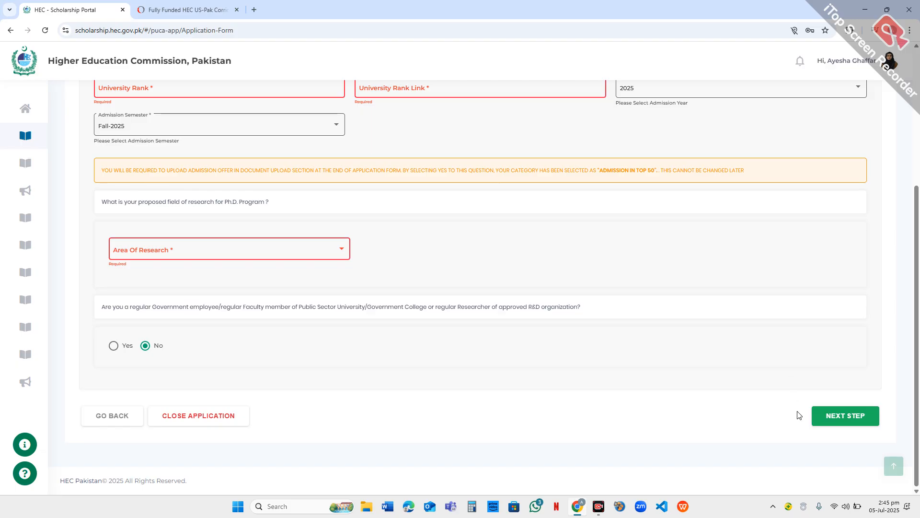
{"action": "scroll", "coordinate": [772, 391], "scroll_direction": "up", "scroll_amount": 4}
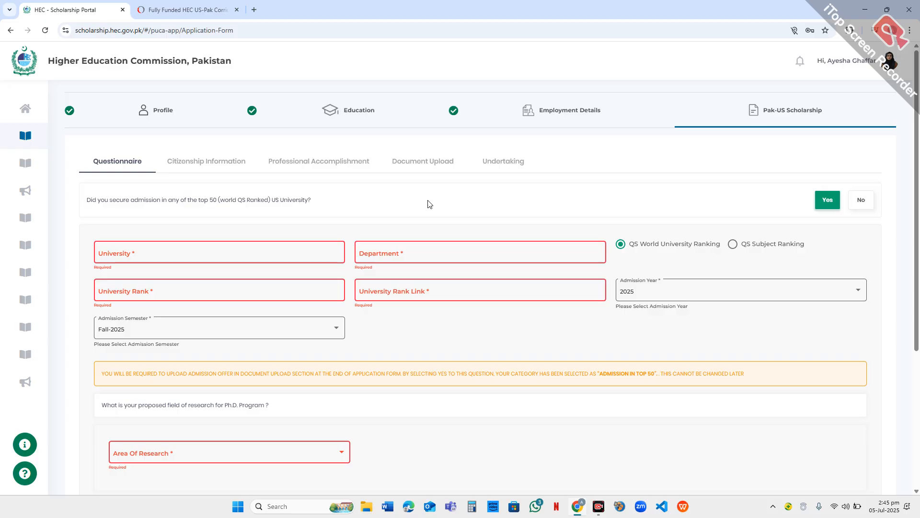
{"action": "scroll", "coordinate": [425, 207], "scroll_direction": "down", "scroll_amount": 4}
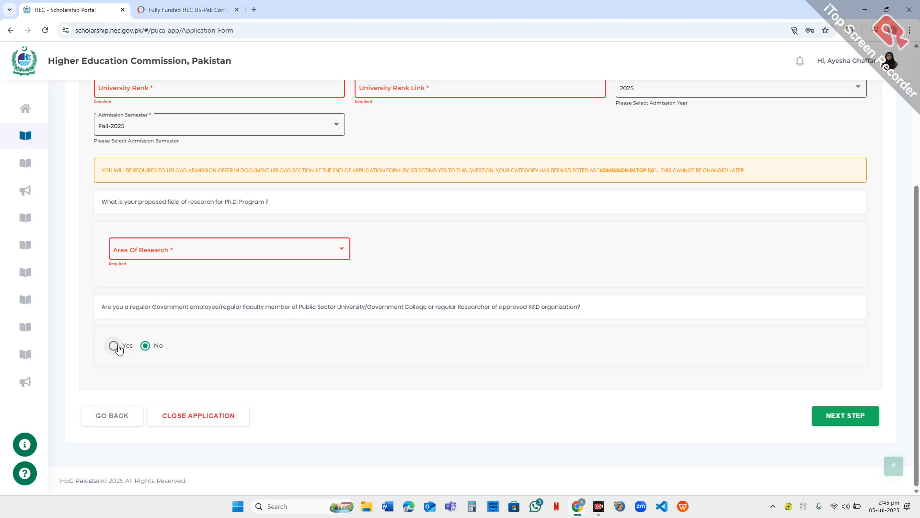
{"action": "scroll", "coordinate": [837, 376], "scroll_direction": "up", "scroll_amount": 4}
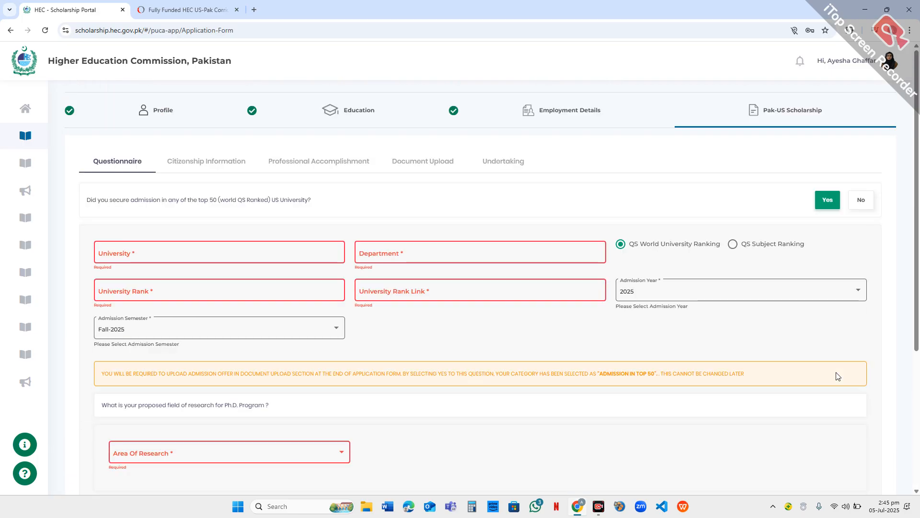